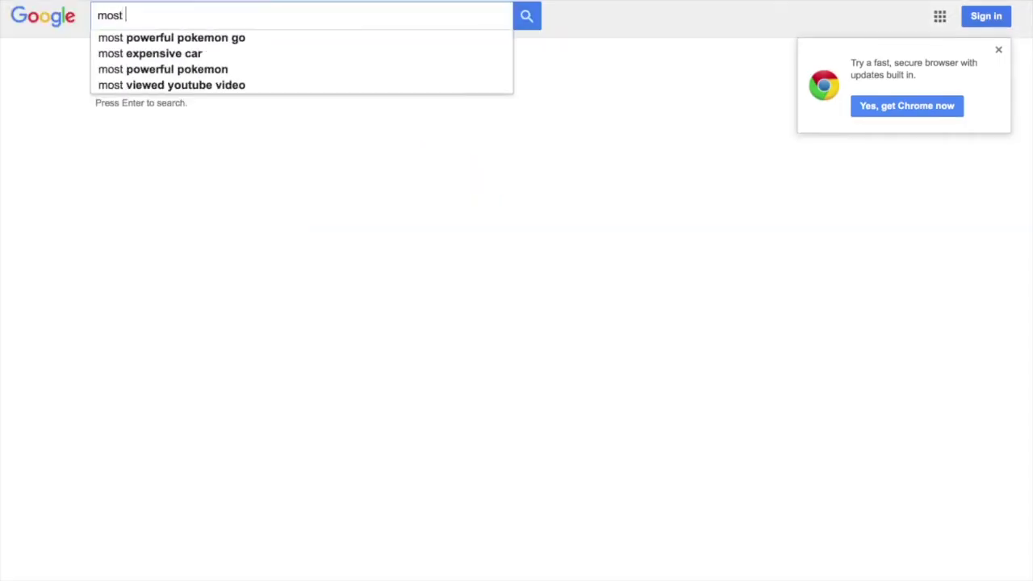
# Type 'most awesome site in the world' into the Google search box without running the search.
pyautogui.write('awesome sit')
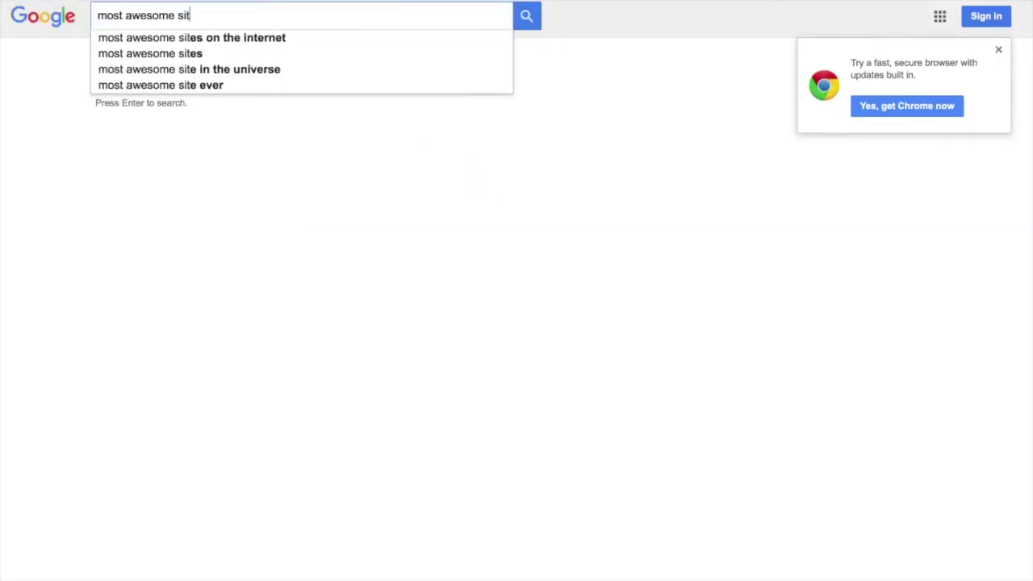
pyautogui.write('e in the world')
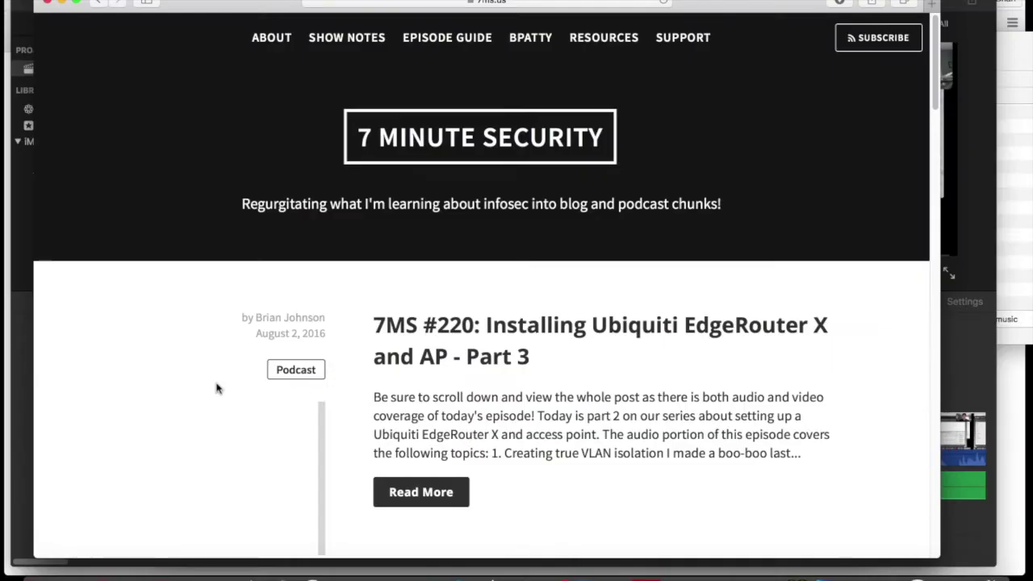
# Open the 7MS #220 Part 3 post and highlight the EdgeRouter model and version text.
pyautogui.click(452, 327)
pyautogui.scroll(-5, 745, 357)
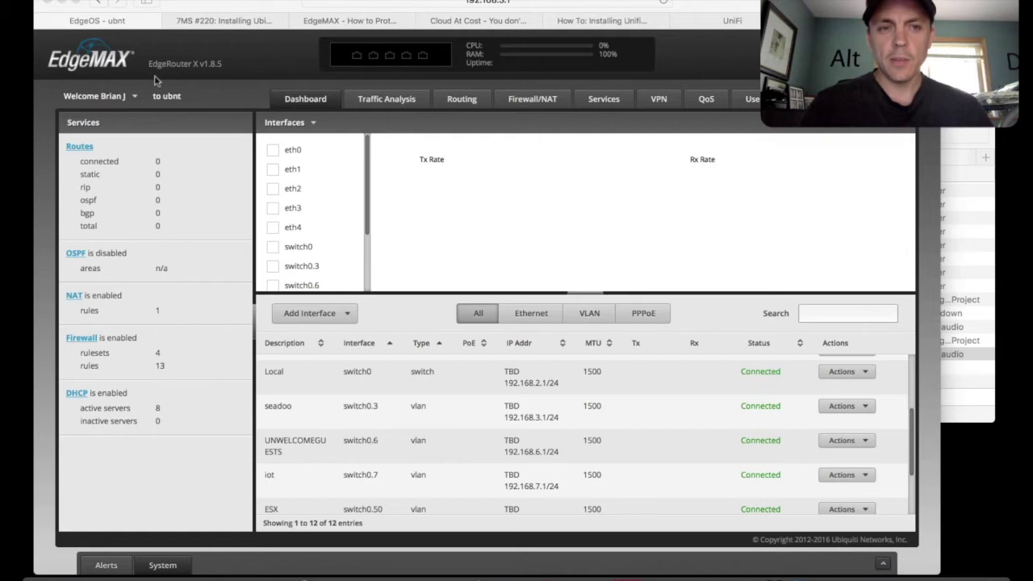
pyautogui.moveTo(149, 65); pyautogui.dragTo(217, 65)
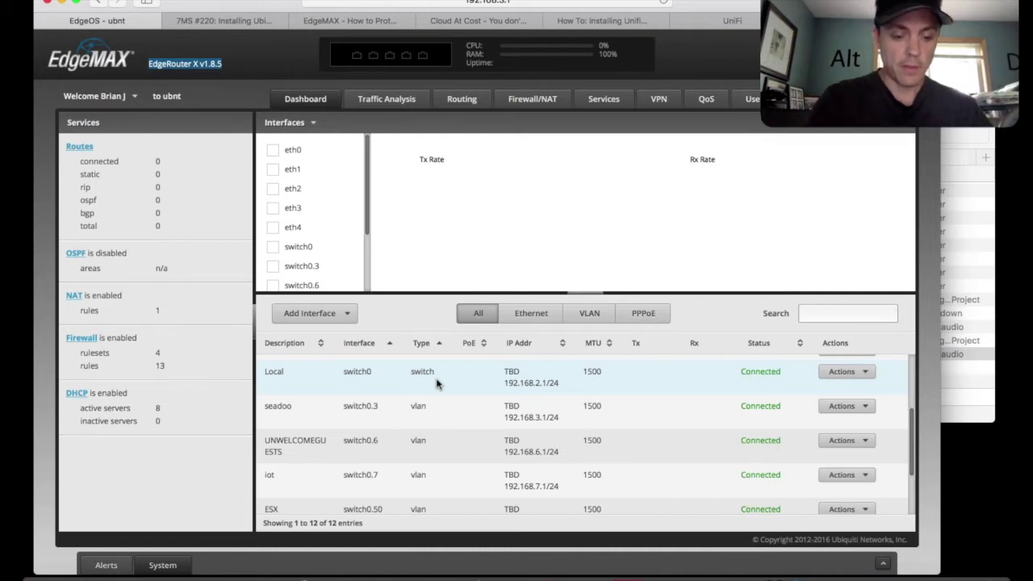
pyautogui.scroll(-1, 485, 400)
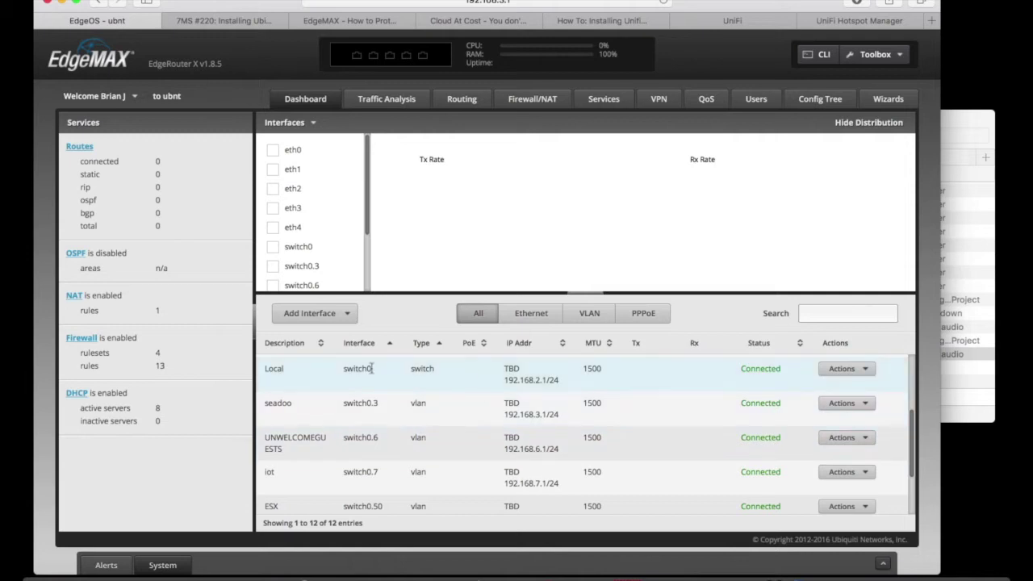
pyautogui.moveTo(504, 389); pyautogui.dragTo(613, 365)
pyautogui.click(534, 380)
pyautogui.click(839, 371)
pyautogui.click(829, 387)
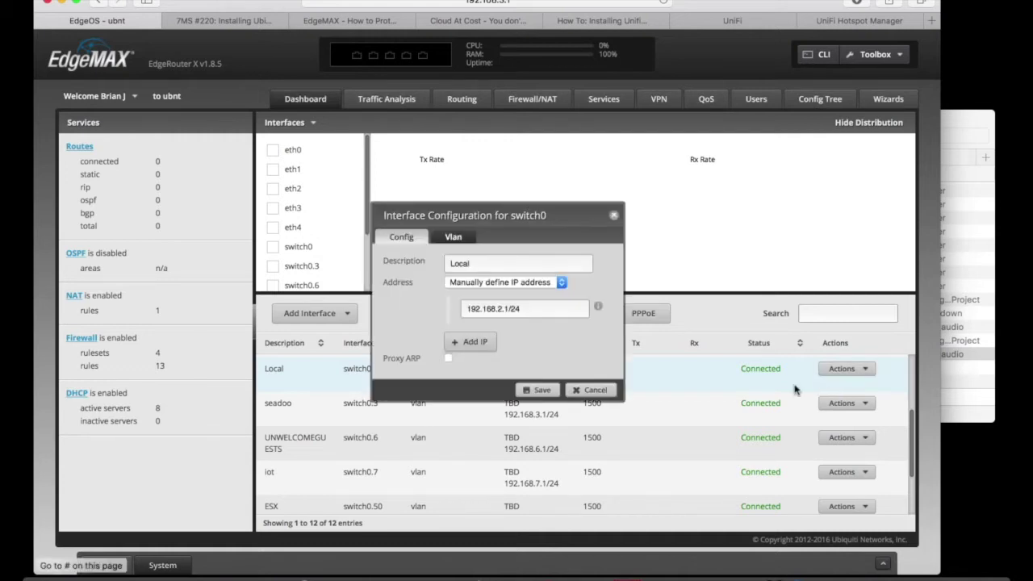
pyautogui.click(454, 238)
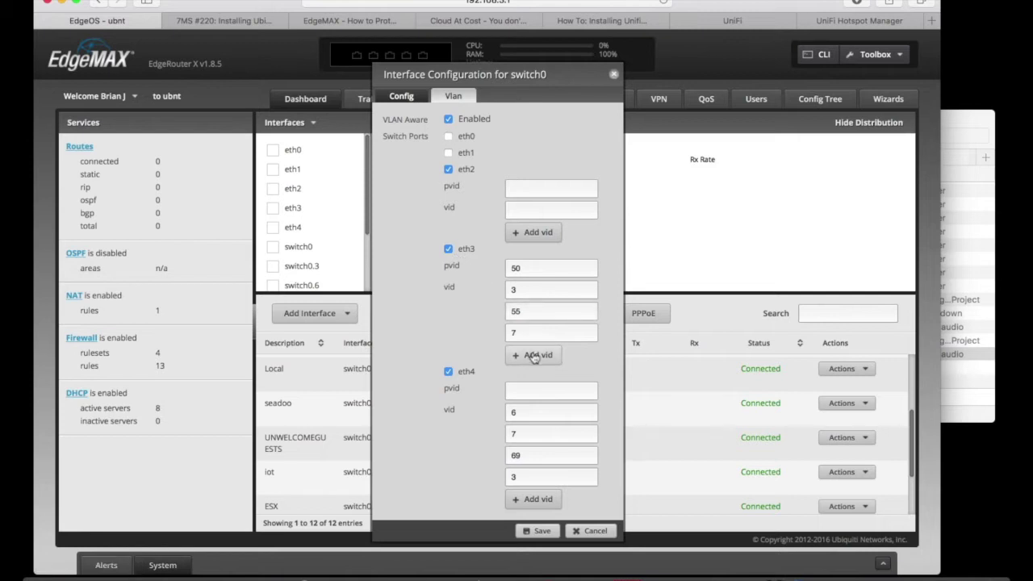
pyautogui.click(519, 392)
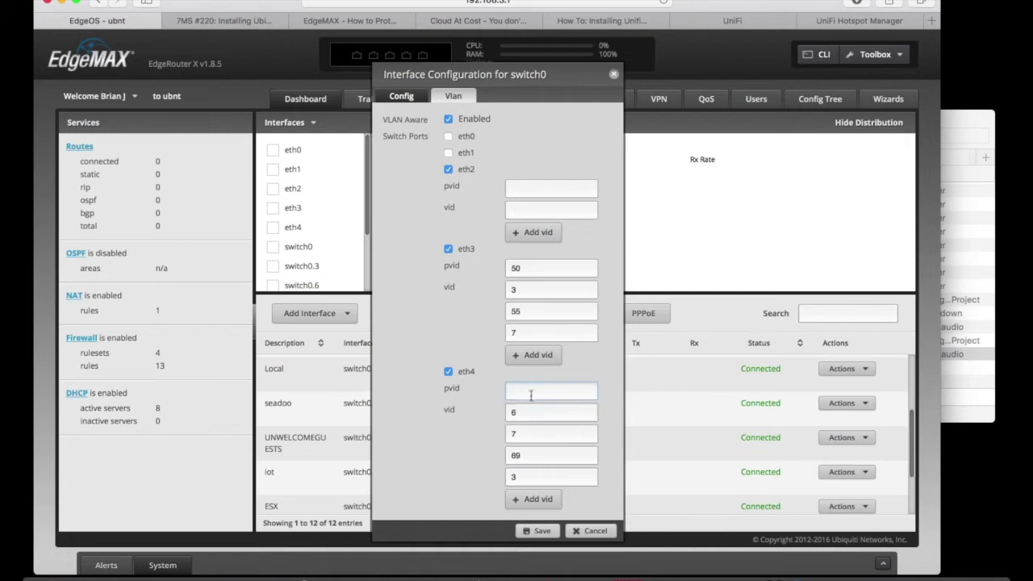
pyautogui.click(526, 455)
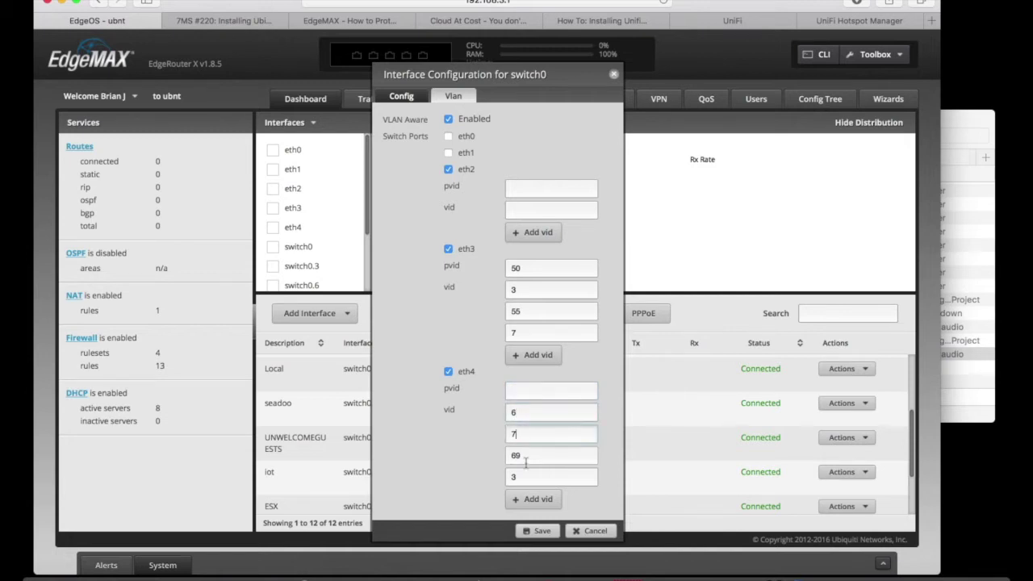
pyautogui.click(532, 413)
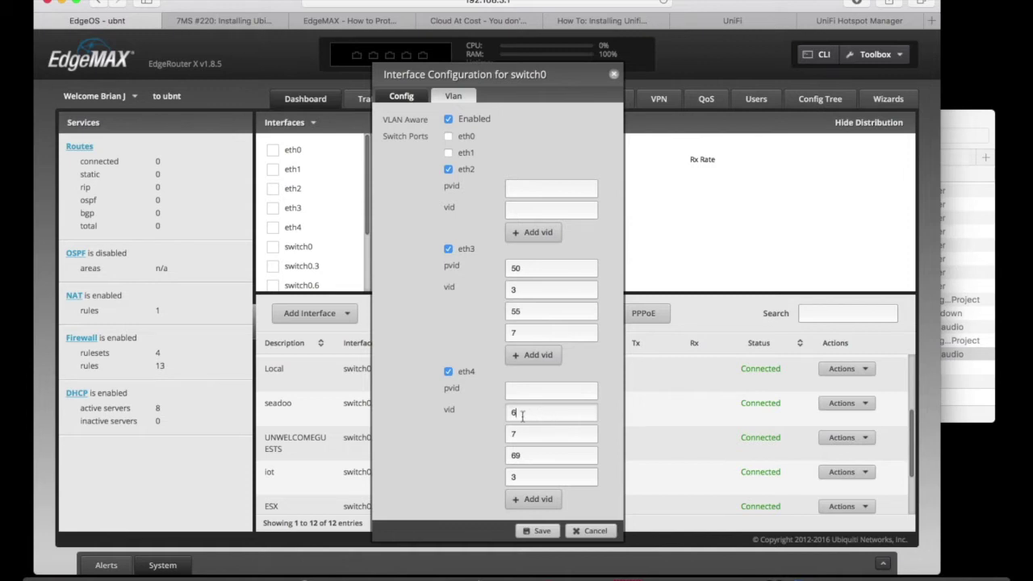
pyautogui.click(526, 407)
pyautogui.press('Tab')
pyautogui.press('Tab')
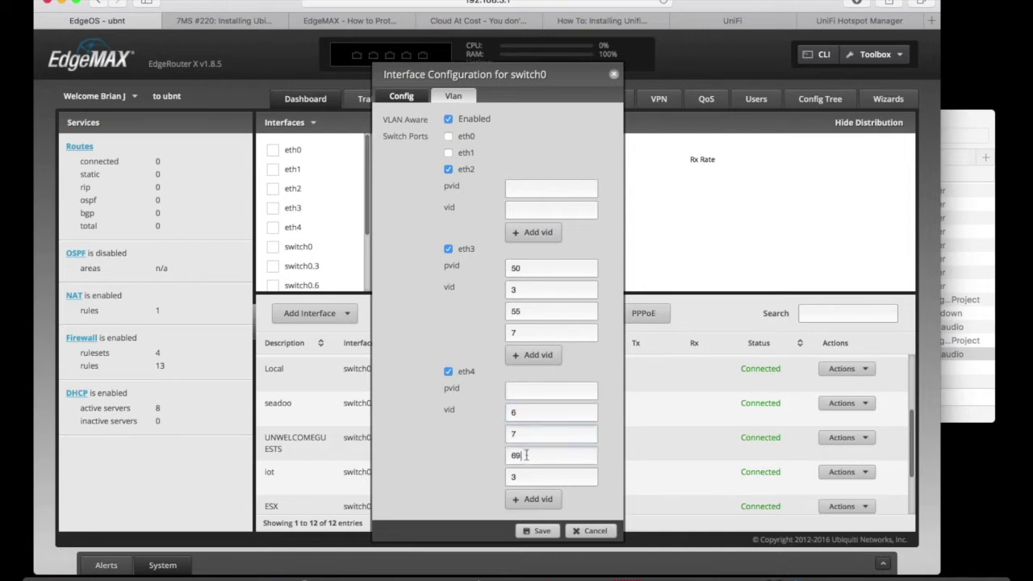
pyautogui.press('Tab')
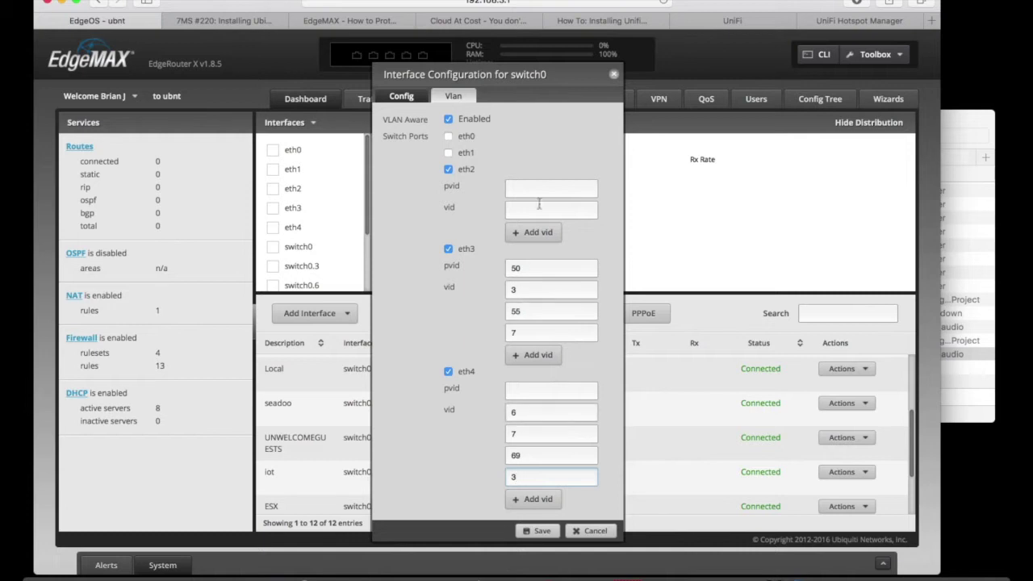
pyautogui.click(614, 76)
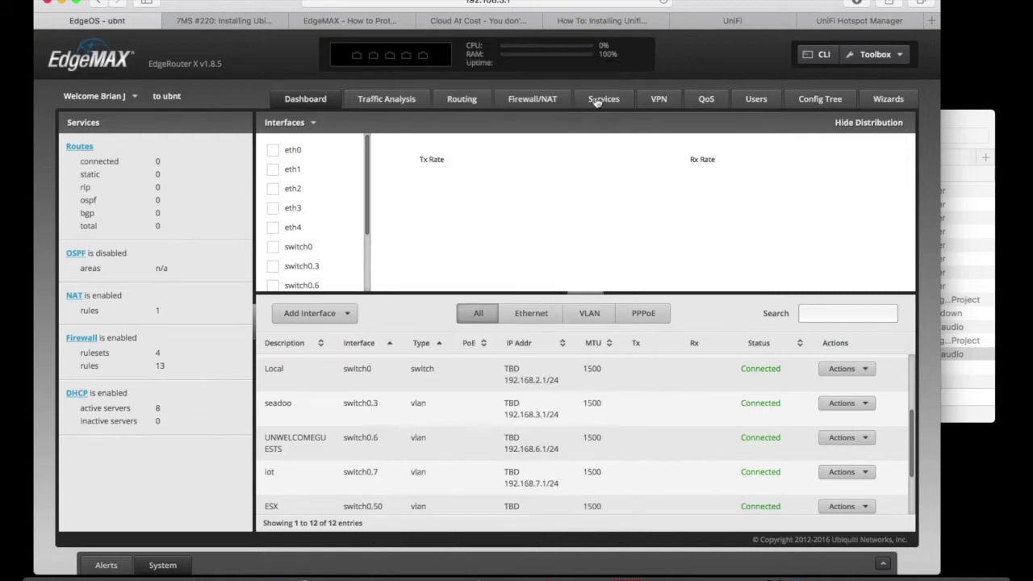
pyautogui.click(77, 394)
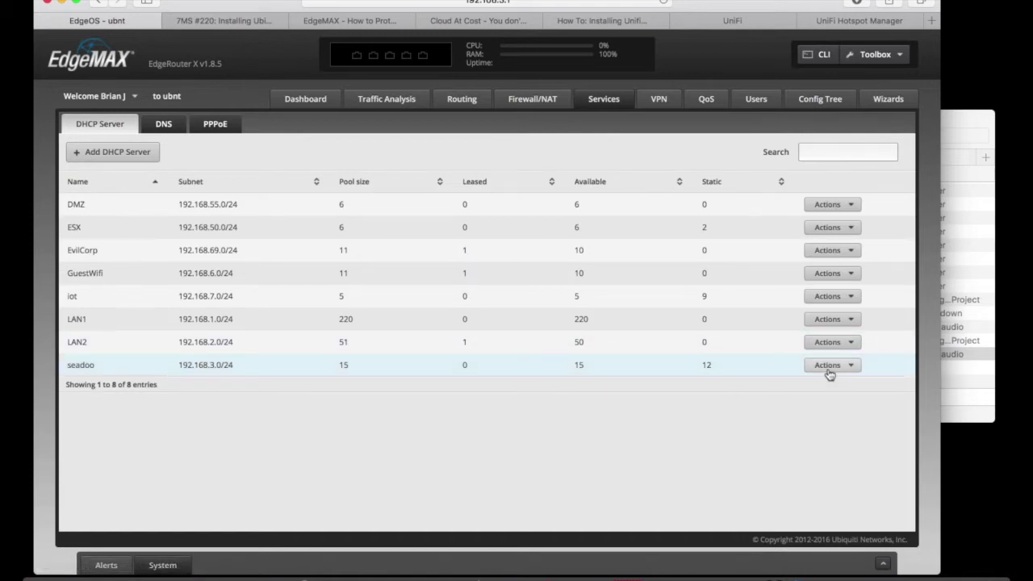
pyautogui.click(287, 95)
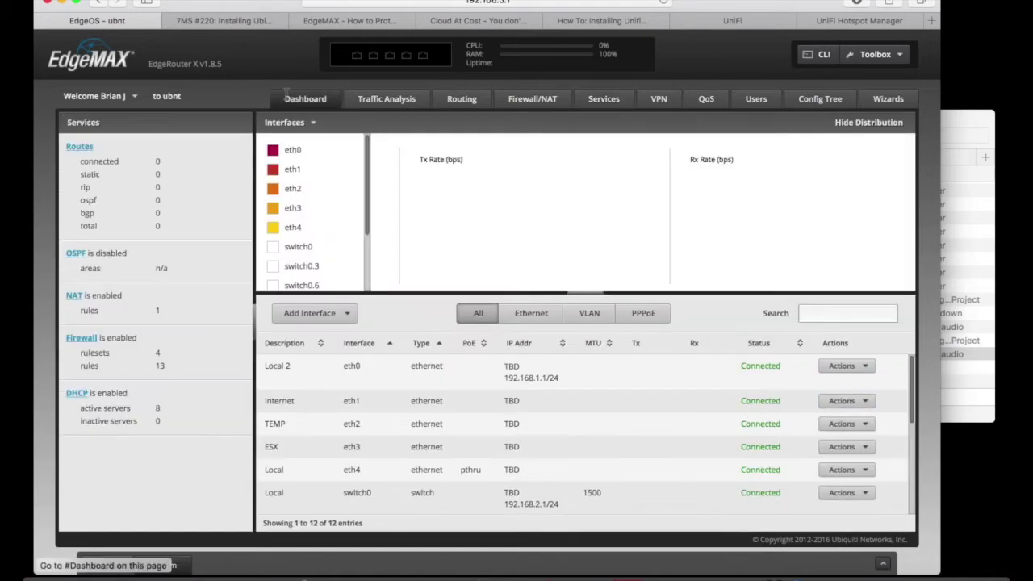
pyautogui.click(589, 313)
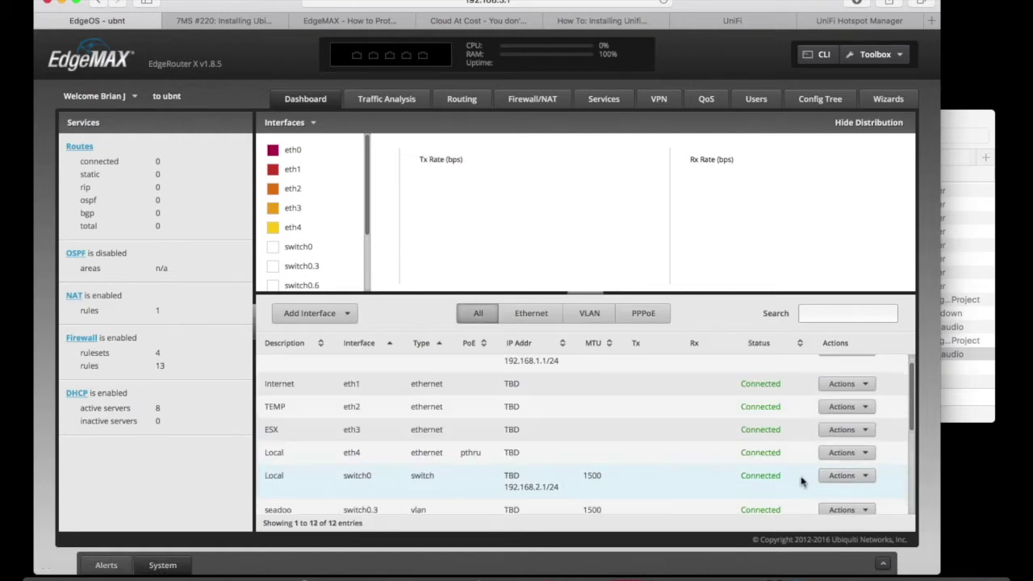
pyautogui.click(842, 476)
pyautogui.click(839, 492)
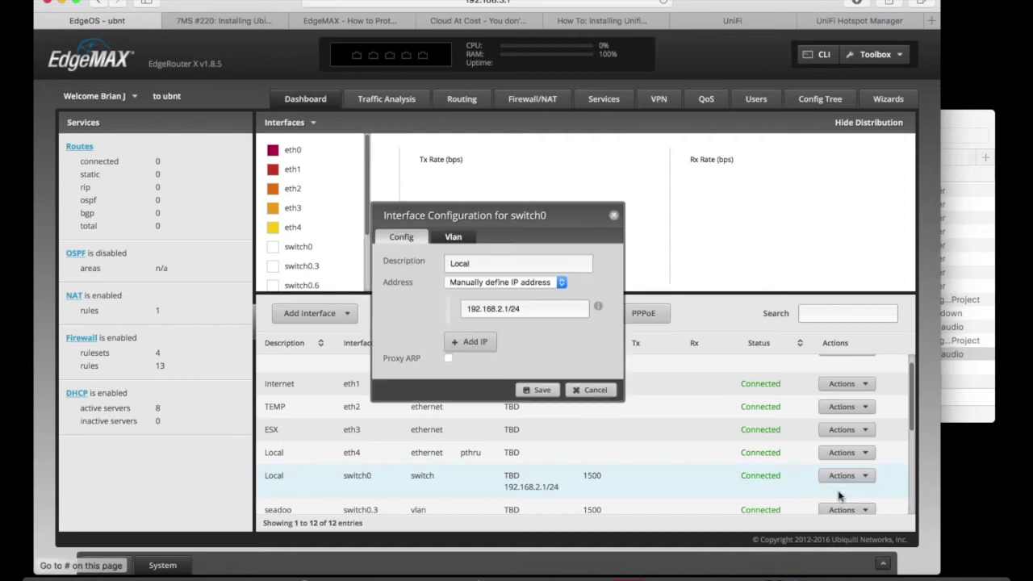
pyautogui.click(450, 242)
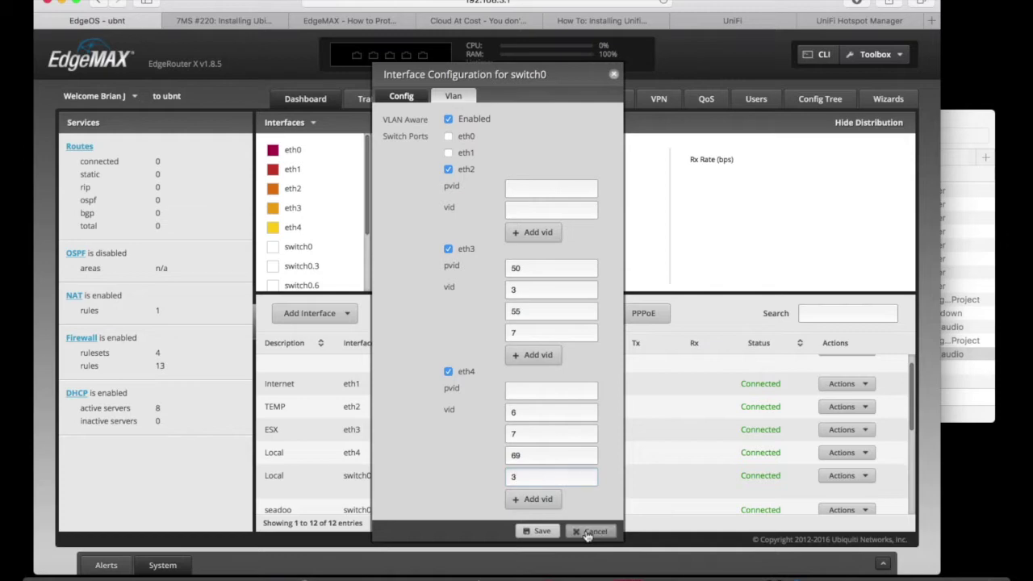
pyautogui.click(587, 533)
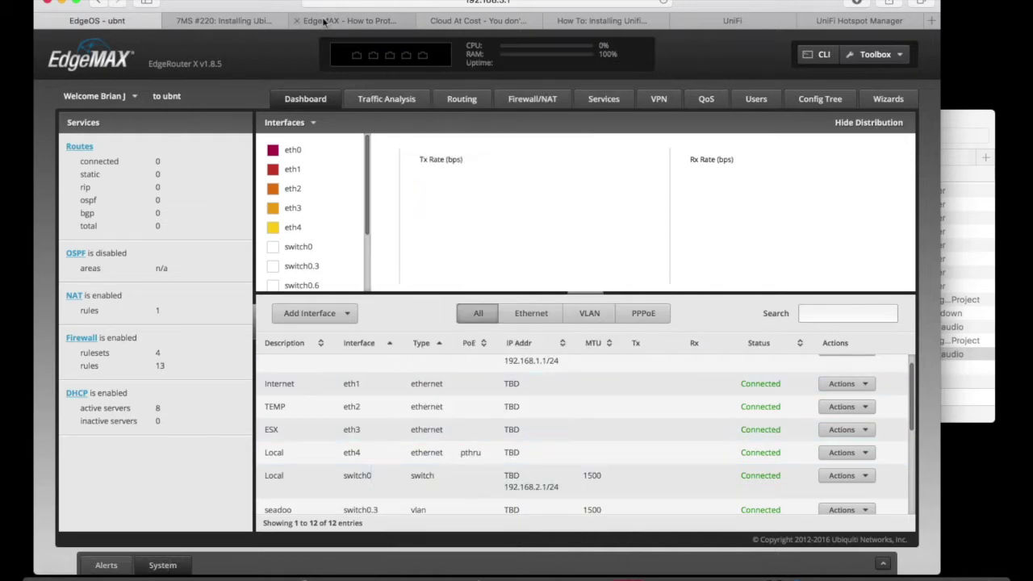
pyautogui.click(324, 23)
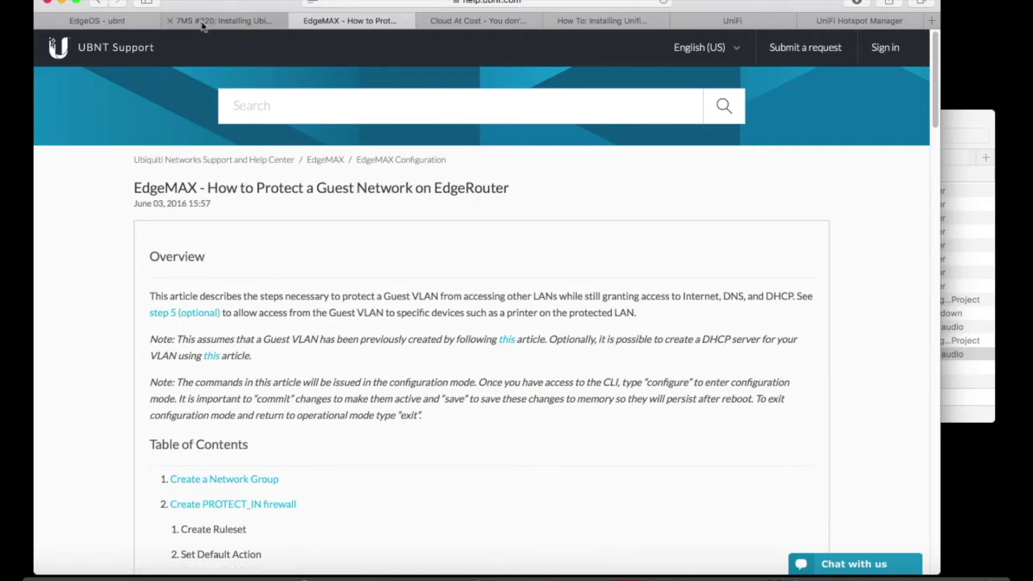
# Jump to the article's Create a Network Group step and highlight its network group commands.
pyautogui.moveTo(165, 187); pyautogui.dragTo(498, 188)
pyautogui.click(498, 188)
pyautogui.scroll(-2, 152, 330)
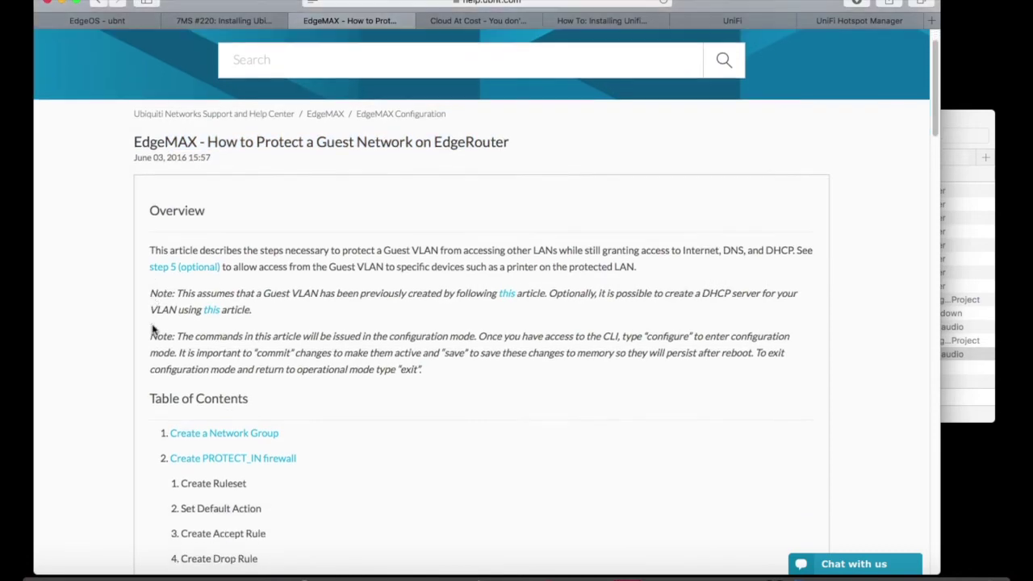
pyautogui.scroll(-3, 151, 329)
pyautogui.scroll(-3, 186, 290)
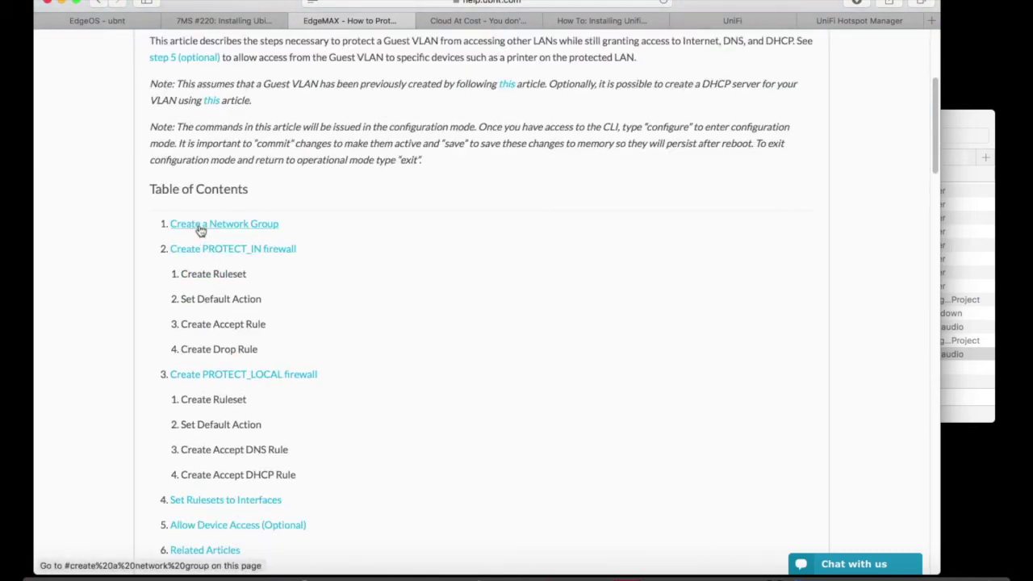
pyautogui.click(200, 231)
pyautogui.scroll(-3, 199, 230)
pyautogui.moveTo(166, 209); pyautogui.dragTo(559, 301)
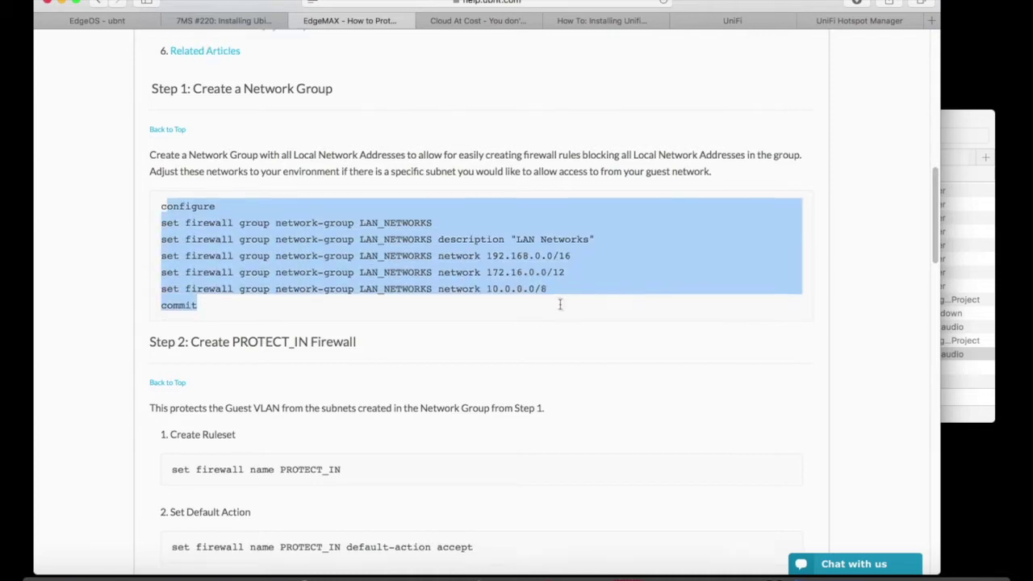
# Read down to Step 4 and highlight its interface commands.
pyautogui.scroll(-3, 560, 305)
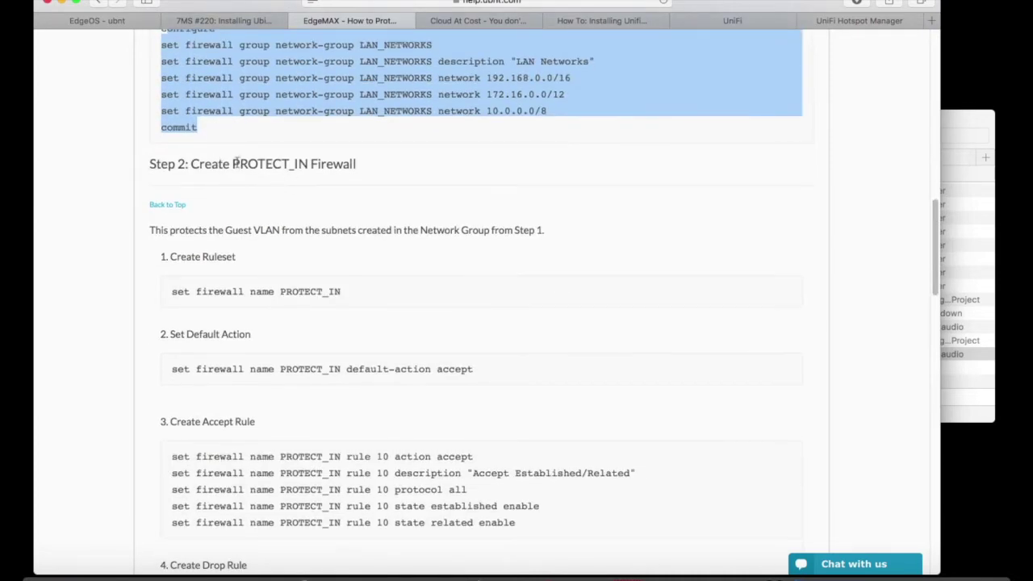
pyautogui.scroll(-5, 237, 160)
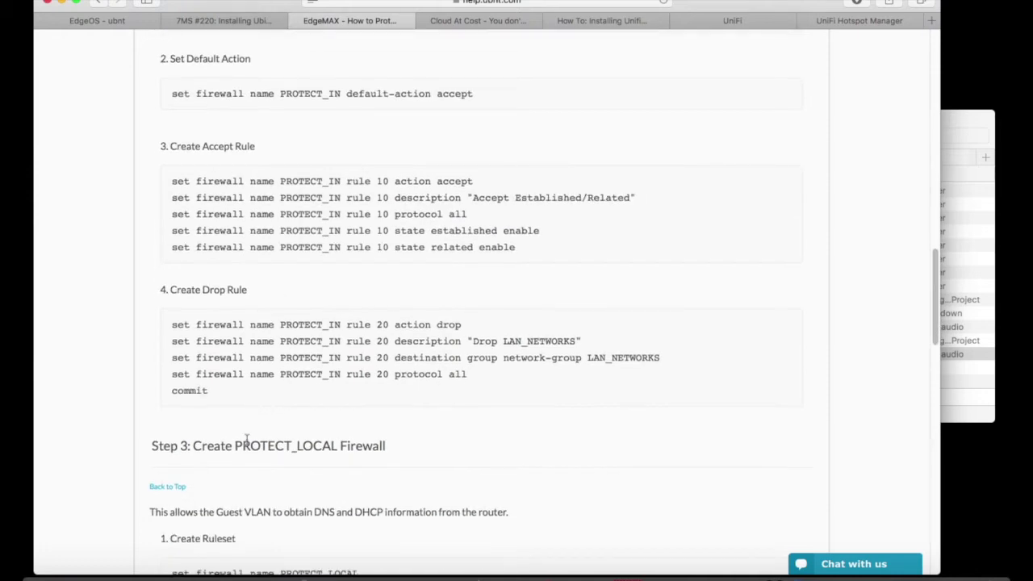
pyautogui.moveTo(235, 446); pyautogui.dragTo(361, 456)
pyautogui.scroll(-3, 355, 414)
pyautogui.scroll(-2, 353, 414)
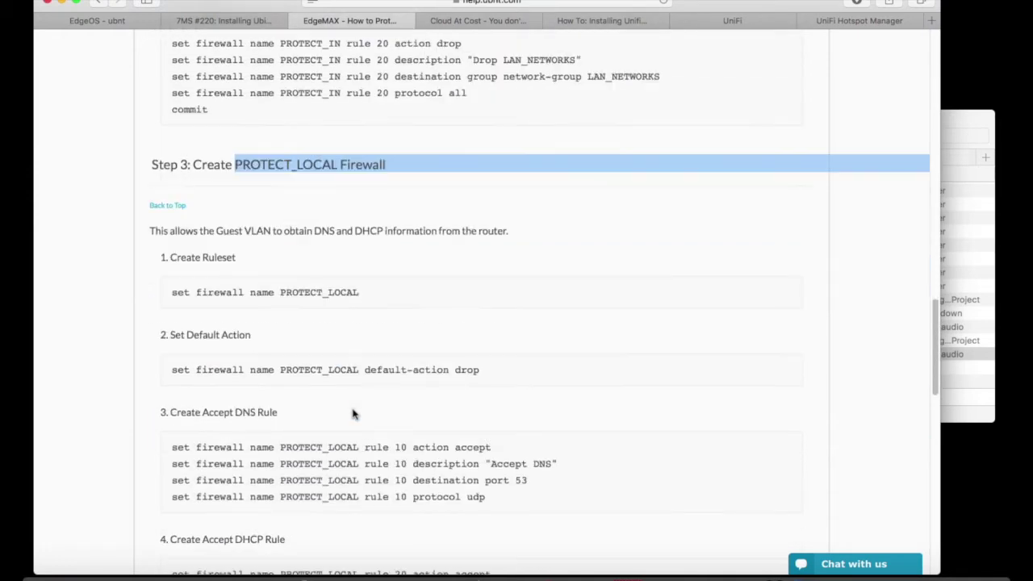
pyautogui.scroll(-2, 352, 414)
pyautogui.scroll(-5, 353, 414)
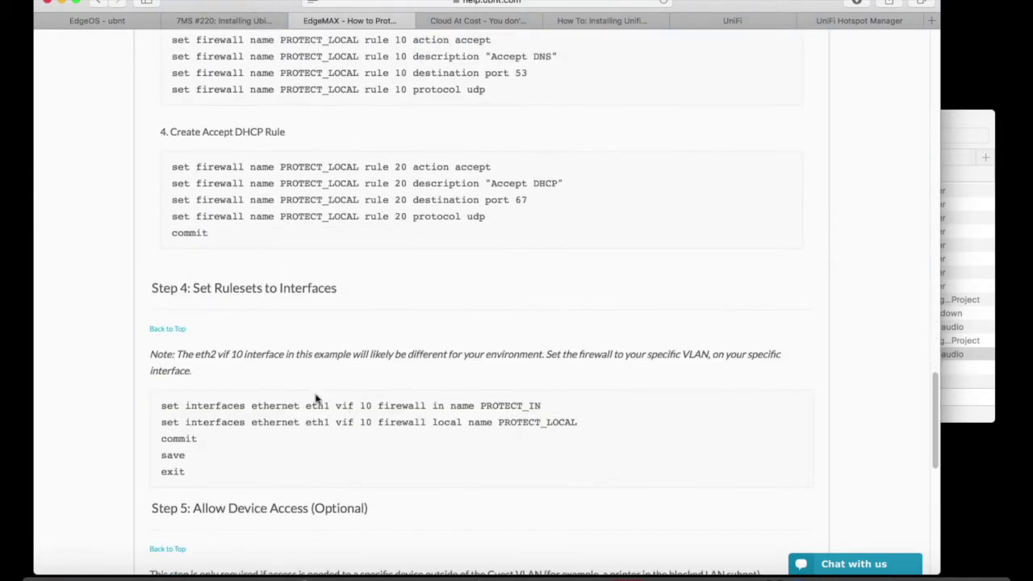
pyautogui.moveTo(162, 412); pyautogui.dragTo(217, 466)
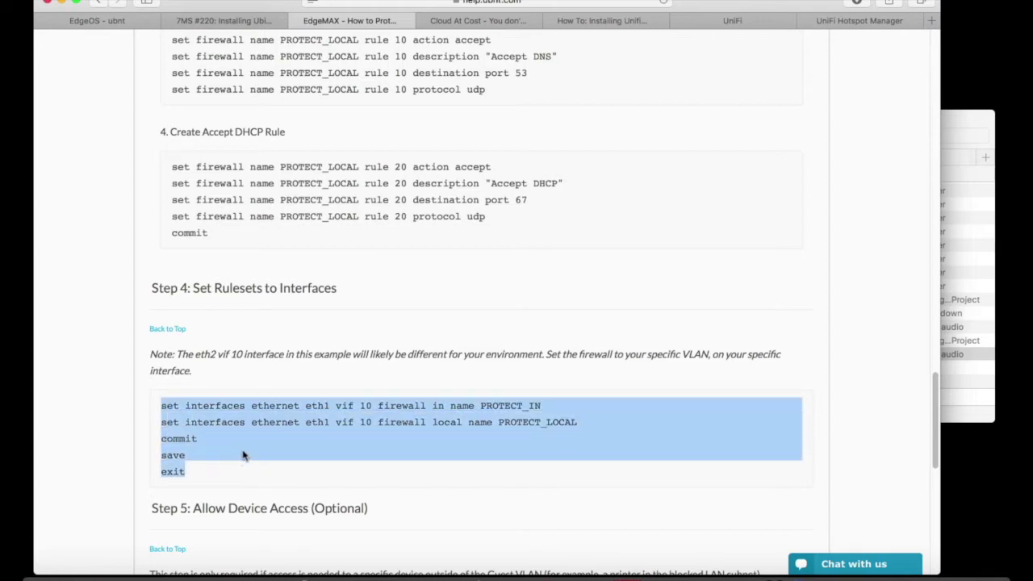
pyautogui.click(214, 454)
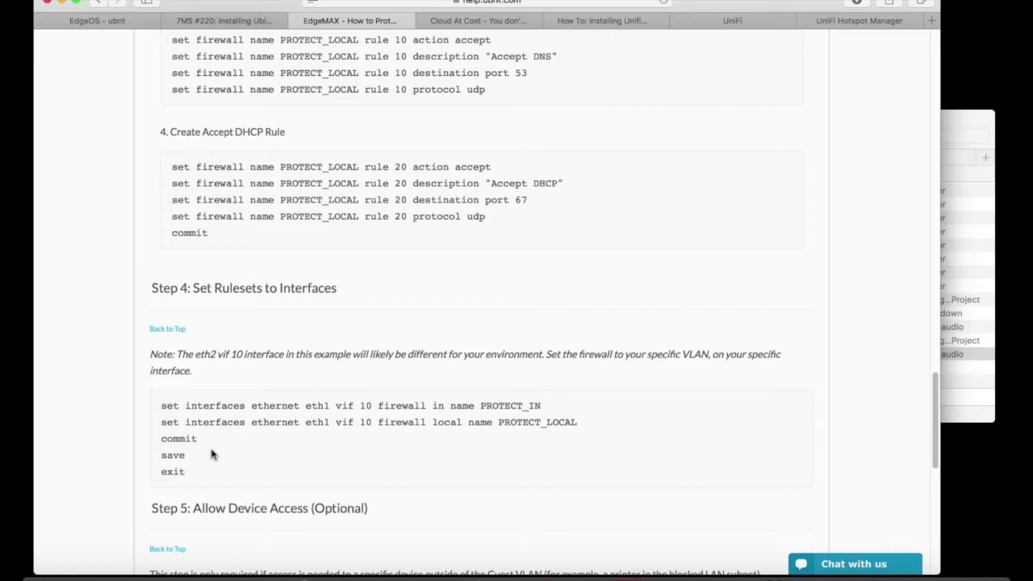
# Highlight the rule 19 printer access commands, then return to the EdgeOS dashboard.
pyautogui.scroll(1, 212, 454)
pyautogui.scroll(3, 212, 454)
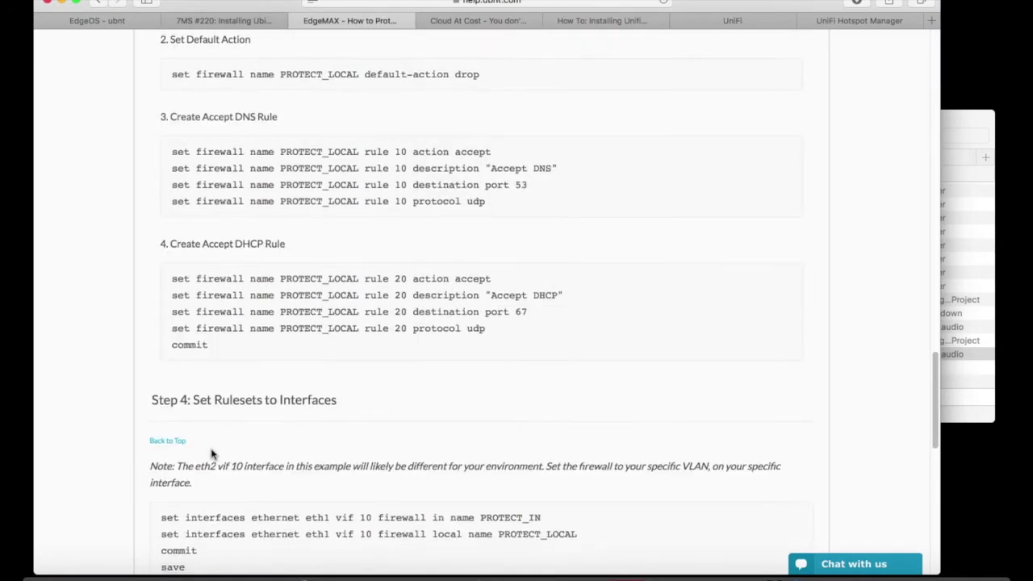
pyautogui.scroll(-5, 212, 455)
pyautogui.scroll(-3, 212, 454)
pyautogui.scroll(-1, 213, 455)
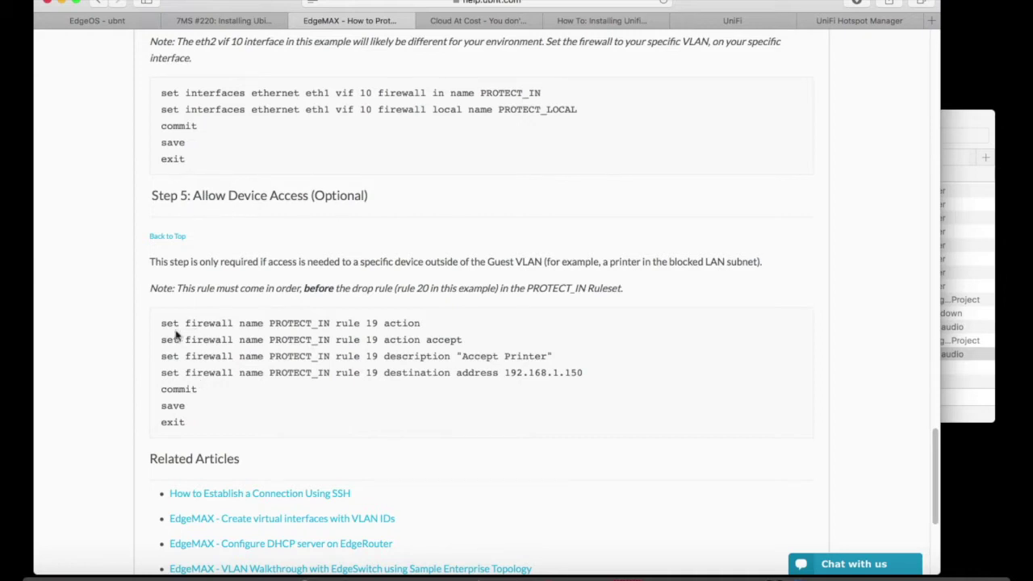
pyautogui.moveTo(162, 322); pyautogui.dragTo(582, 372)
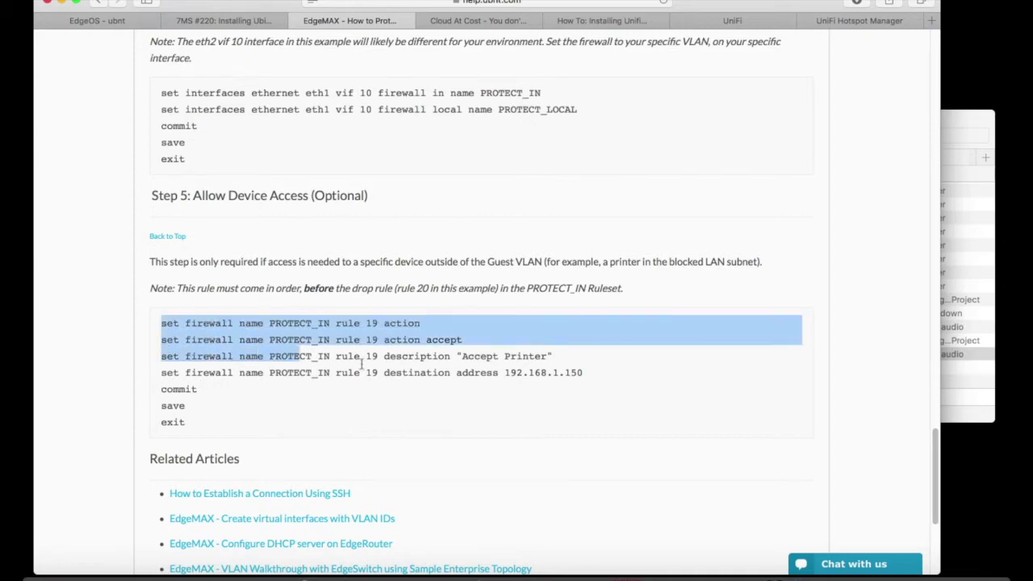
pyautogui.click(582, 372)
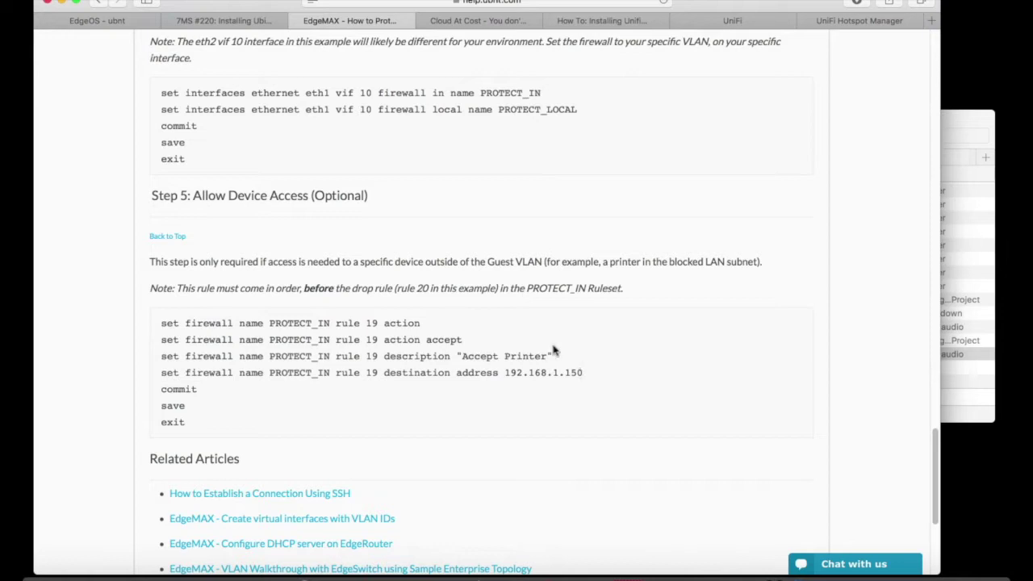
pyautogui.click(113, 21)
# Open the VLAN3 printing rule in the PROTECT_IN firewall ruleset.
pyautogui.click(532, 99)
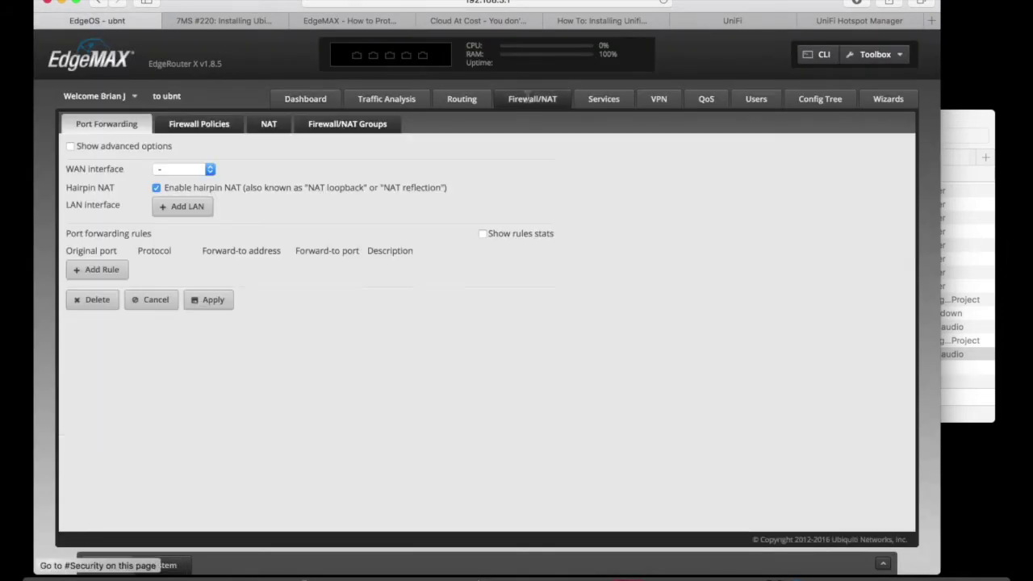
pyautogui.click(202, 124)
pyautogui.click(851, 209)
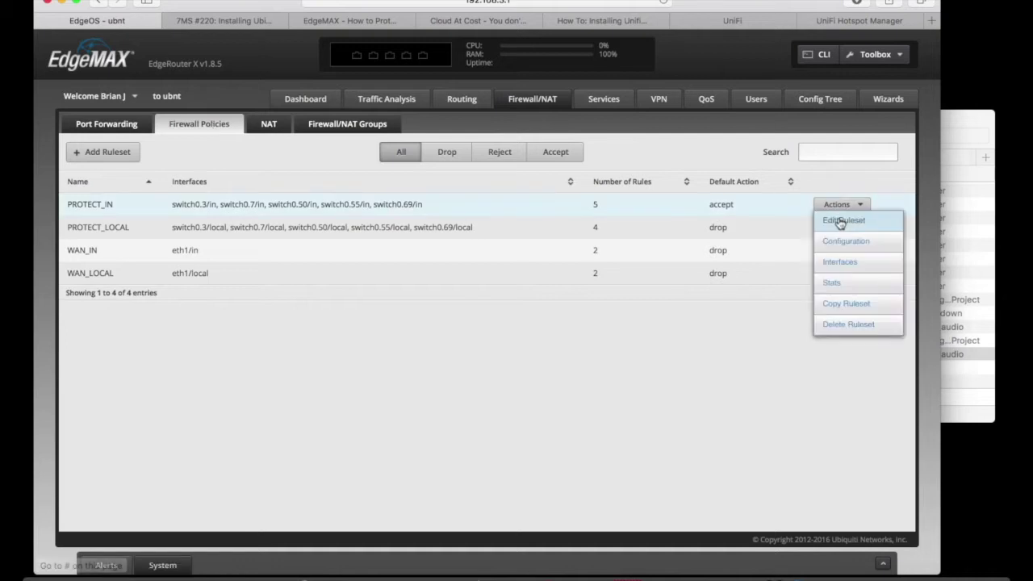
pyautogui.click(841, 221)
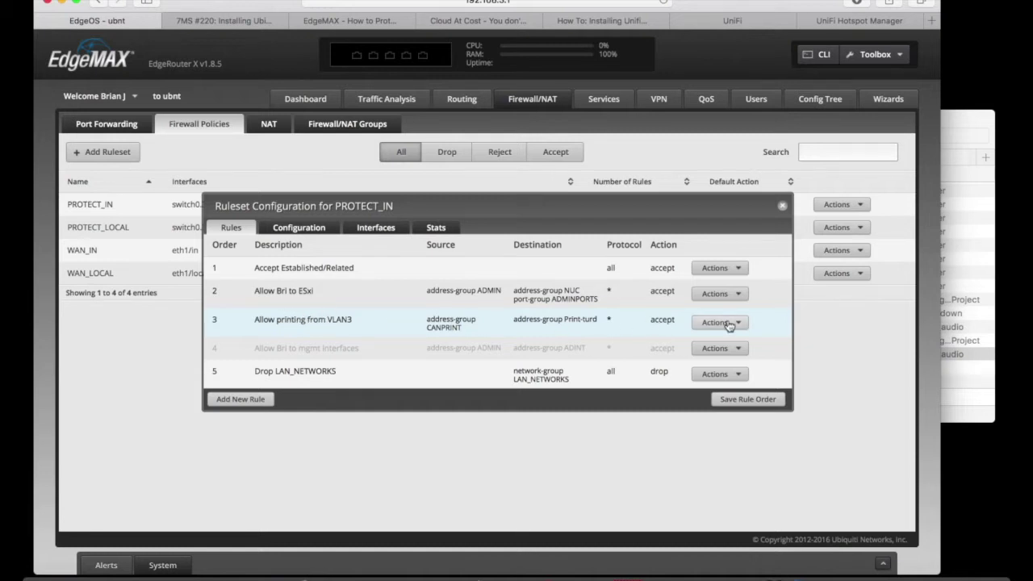
pyautogui.click(729, 323)
pyautogui.click(715, 339)
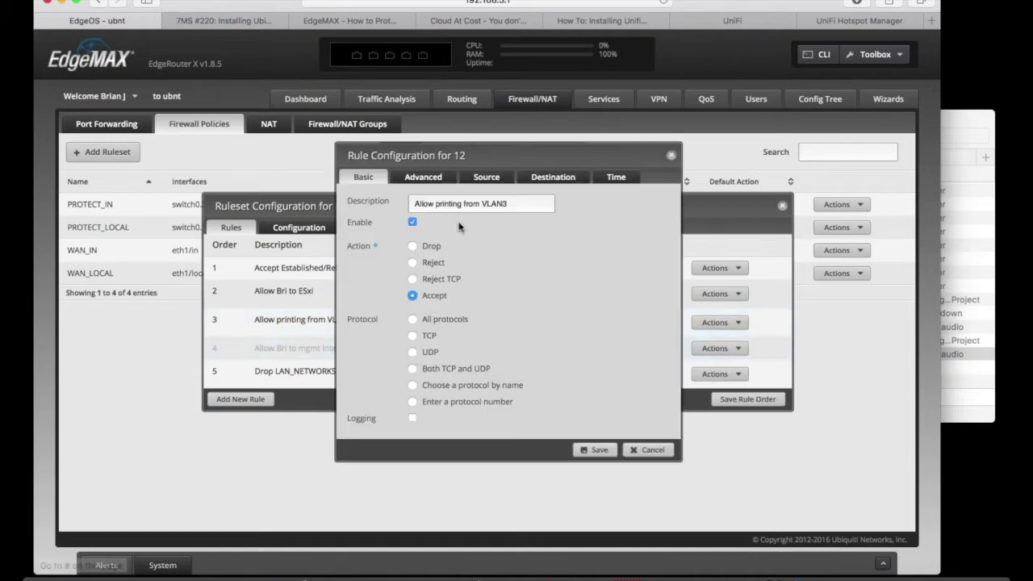
# Confirm source 'These folks can print' and destination 'Printer', then close without changes.
pyautogui.click(424, 179)
pyautogui.click(488, 170)
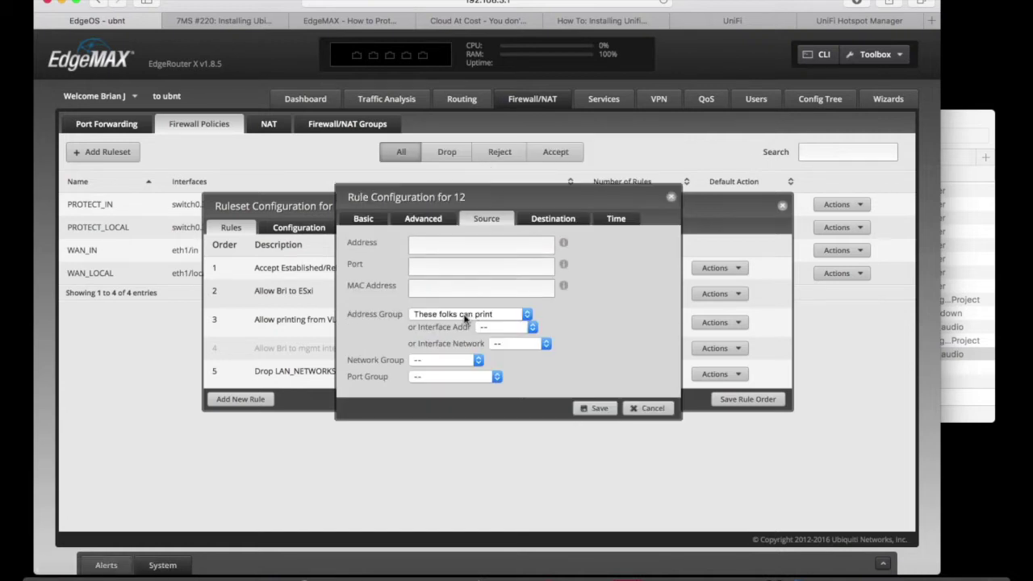
pyautogui.click(465, 316)
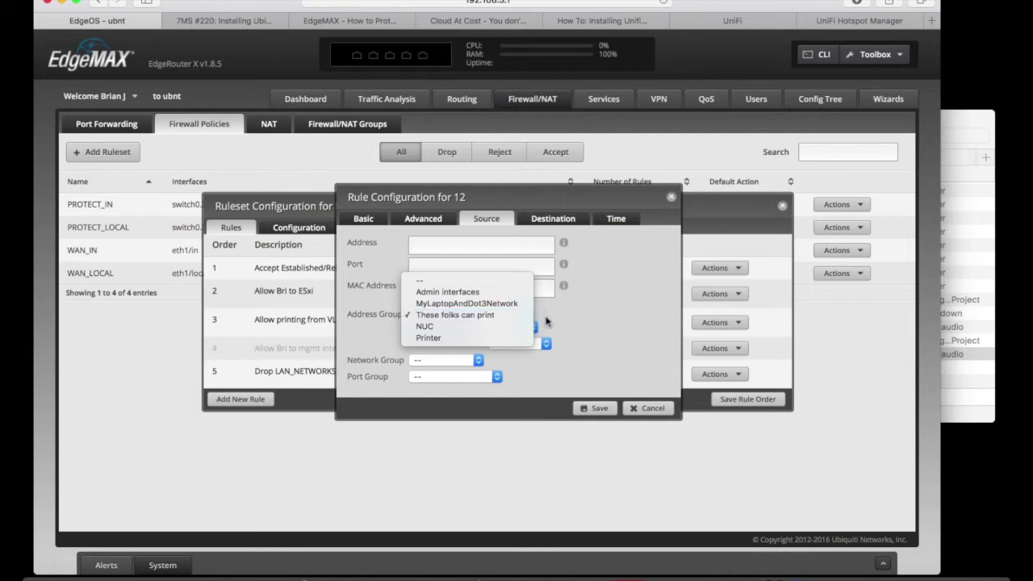
pyautogui.click(585, 319)
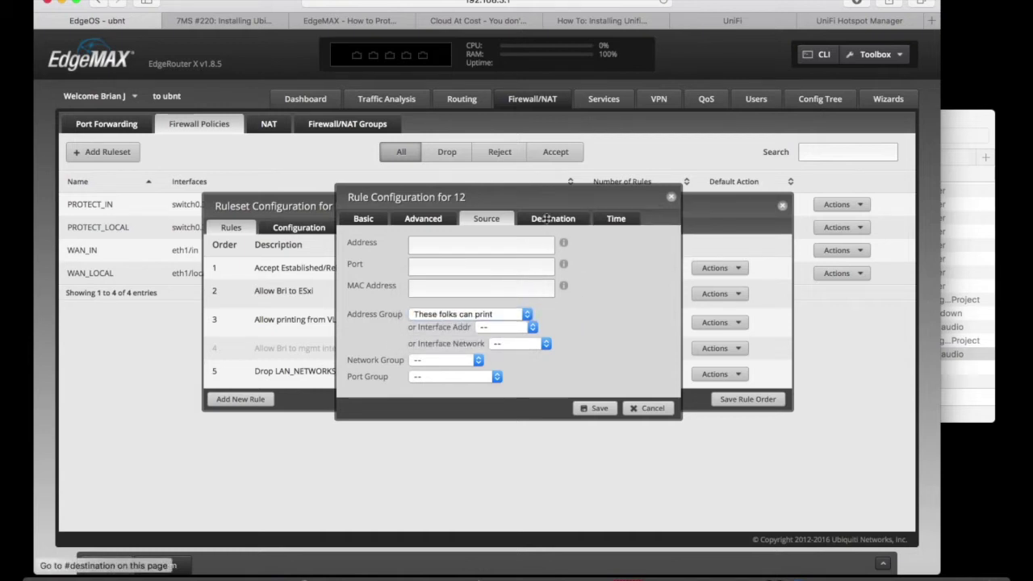
pyautogui.click(553, 222)
pyautogui.click(465, 316)
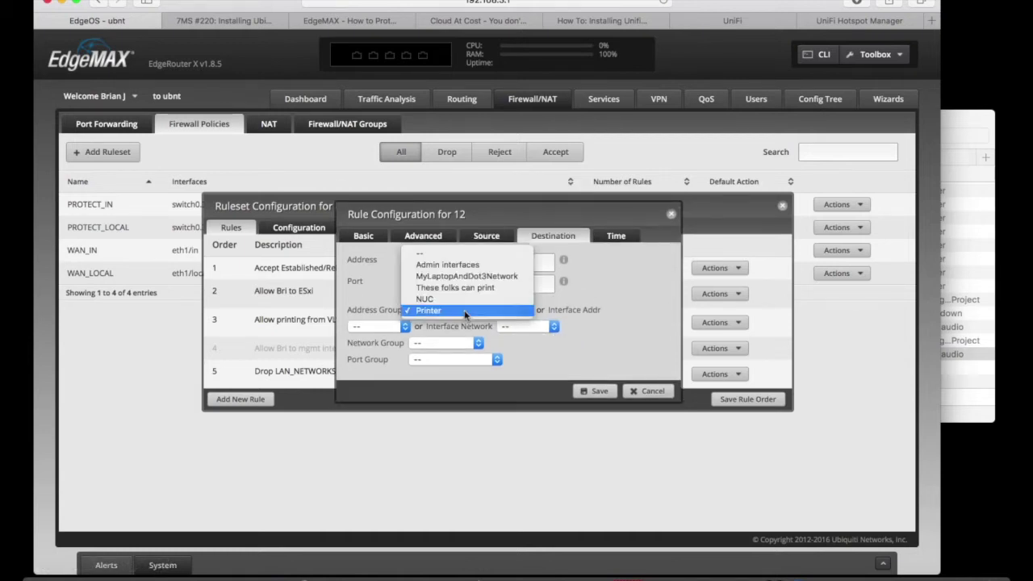
pyautogui.click(596, 316)
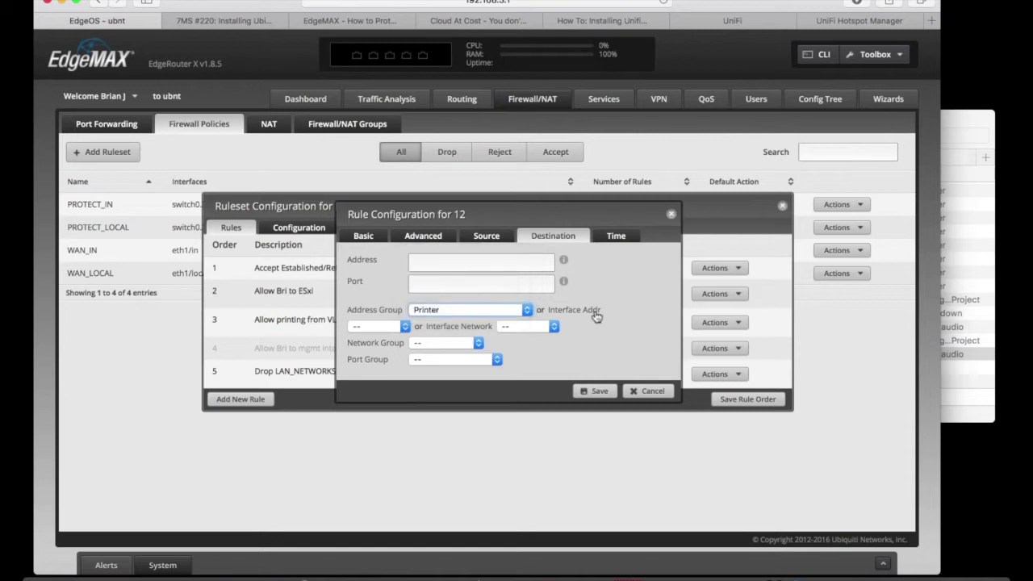
pyautogui.click(642, 400)
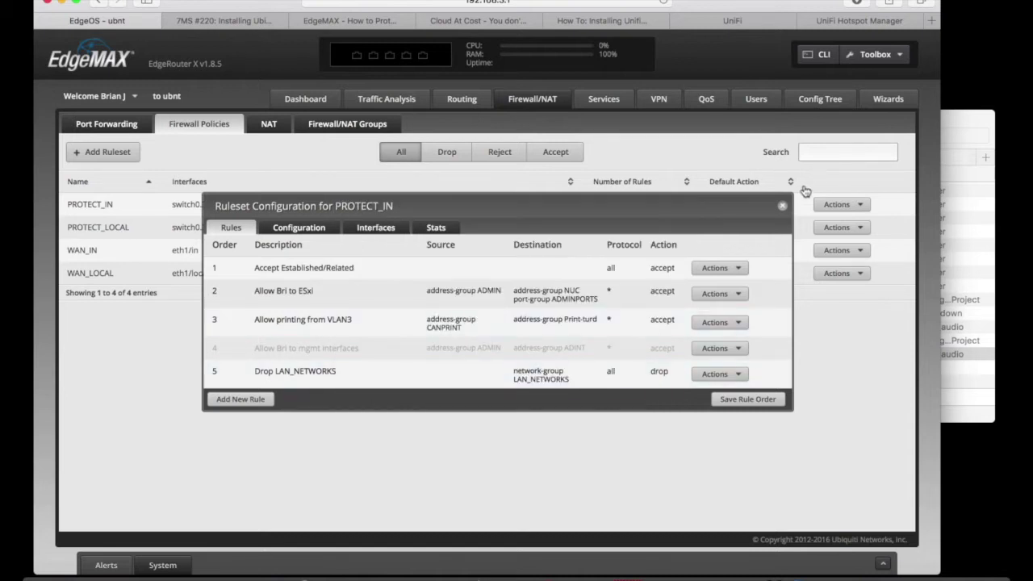
pyautogui.click(782, 207)
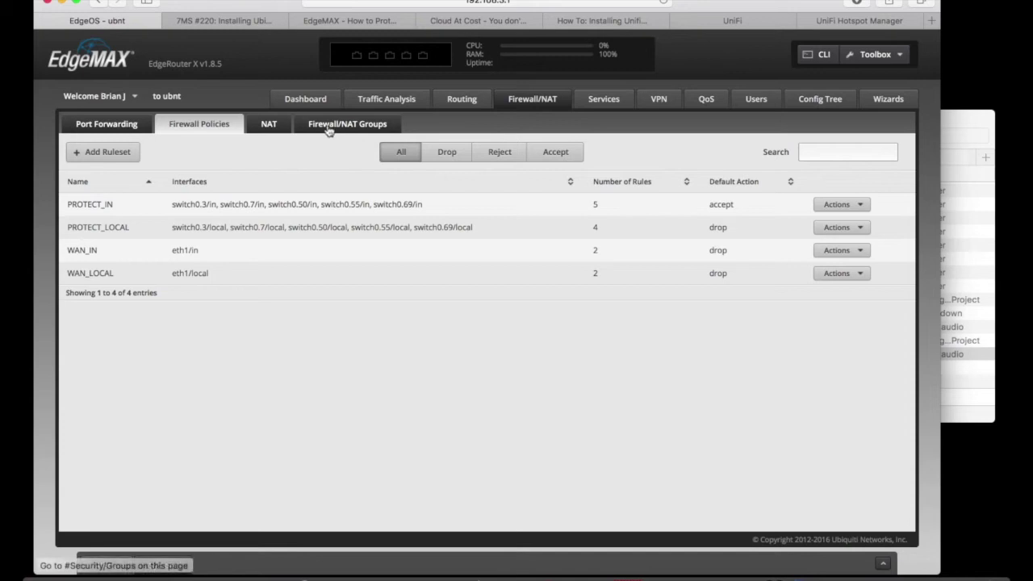
# In Firewall/NAT Groups, inspect CANPRINT (192.168.3.0/24) and Print-turd (192.168.7.100) addresses.
pyautogui.click(328, 127)
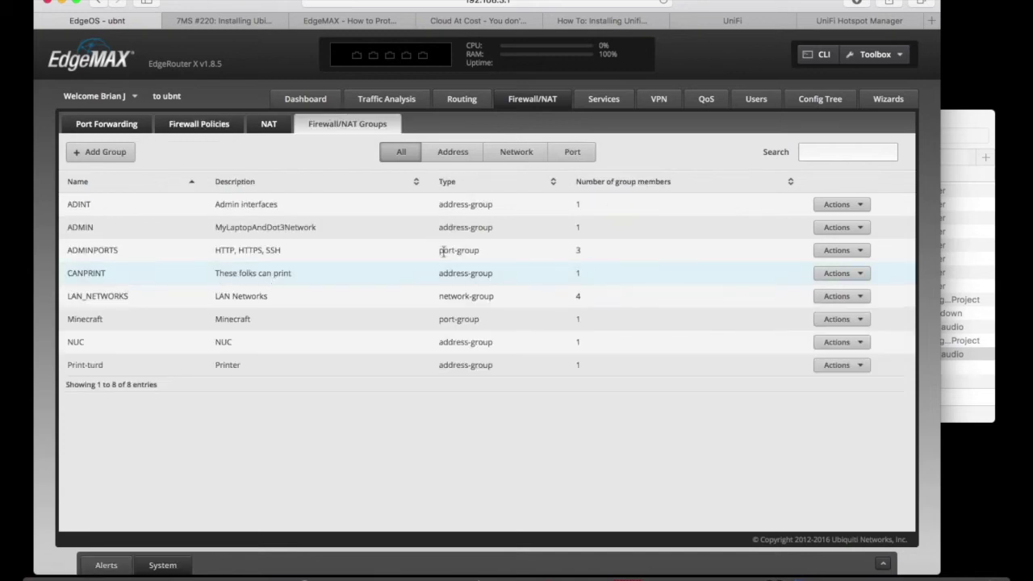
pyautogui.click(845, 275)
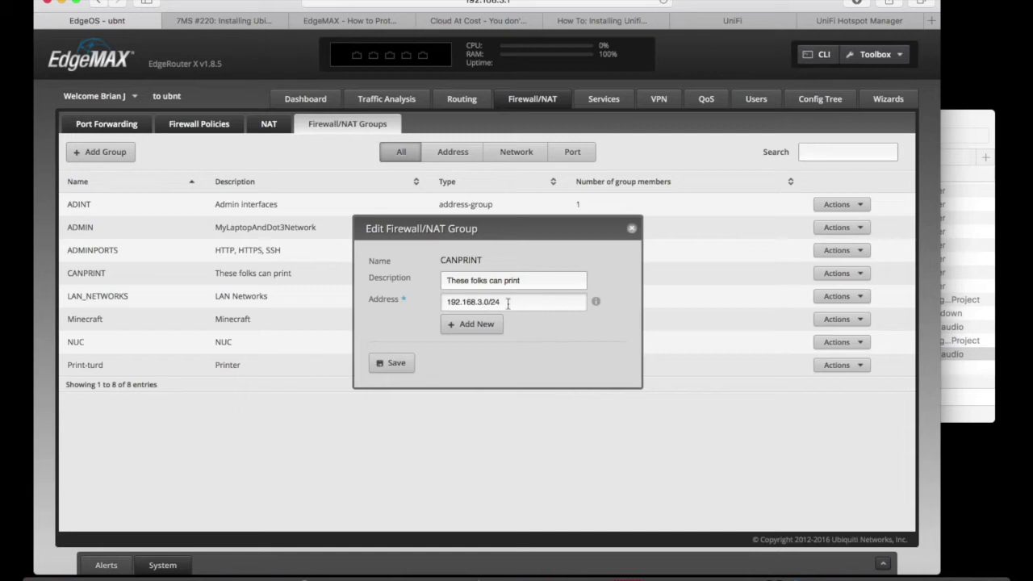
pyautogui.click(632, 230)
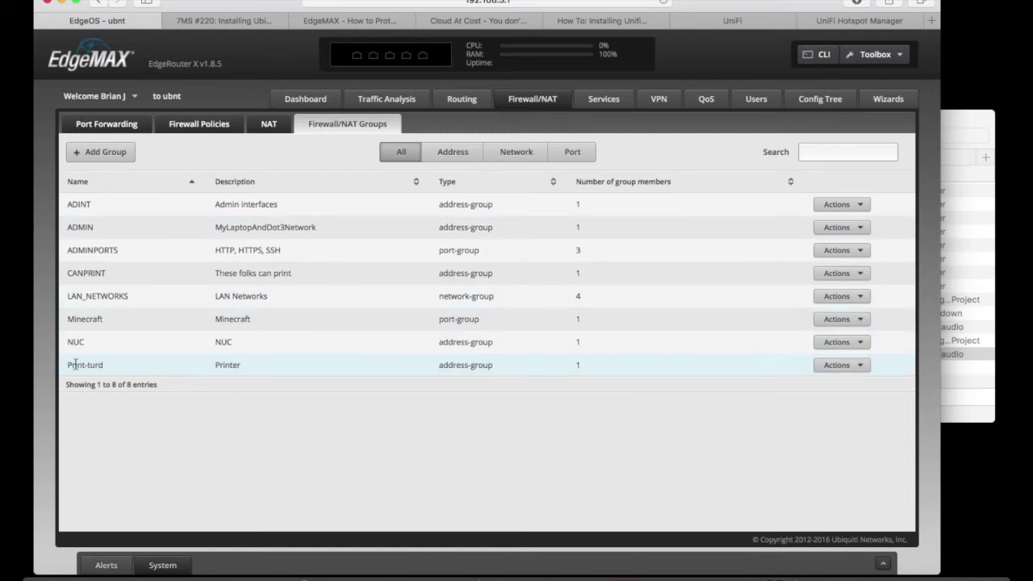
pyautogui.click(816, 367)
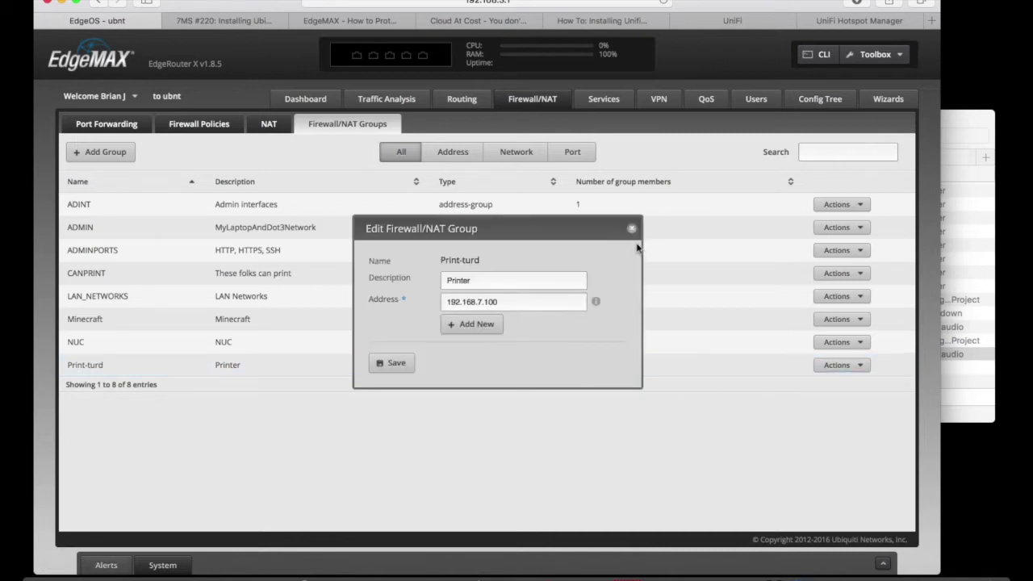
pyautogui.click(632, 229)
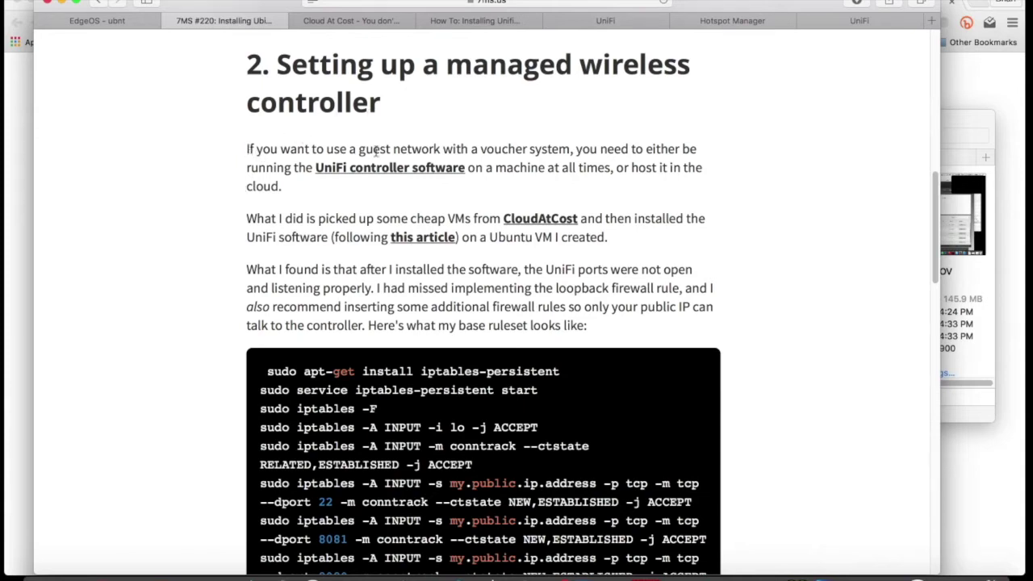
# Launch UniFi Controller 5.0.7, hide its launcher window, and switch to the controller web page.
pyautogui.click(918, 573)
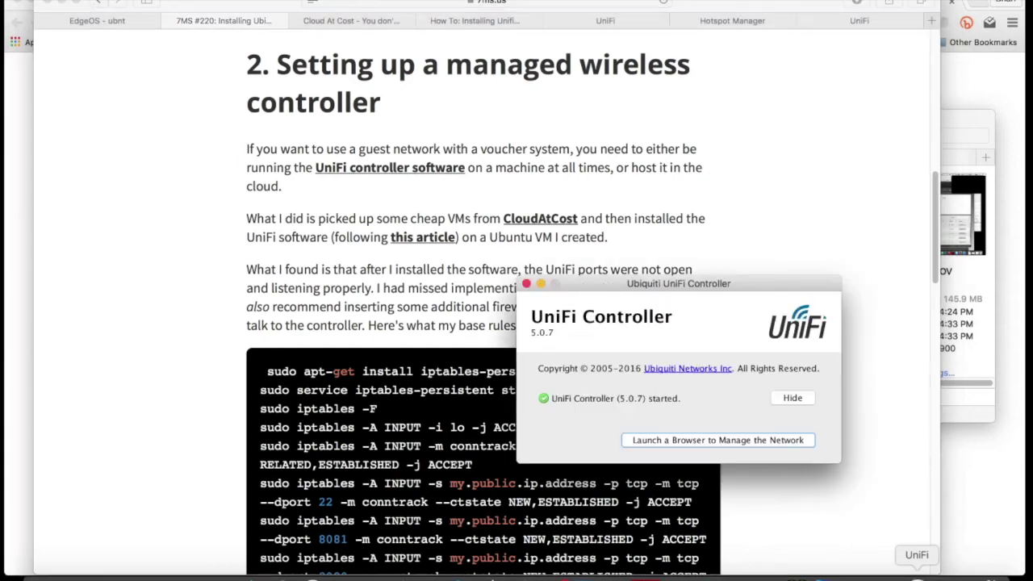
pyautogui.moveTo(581, 289); pyautogui.dragTo(303, 137)
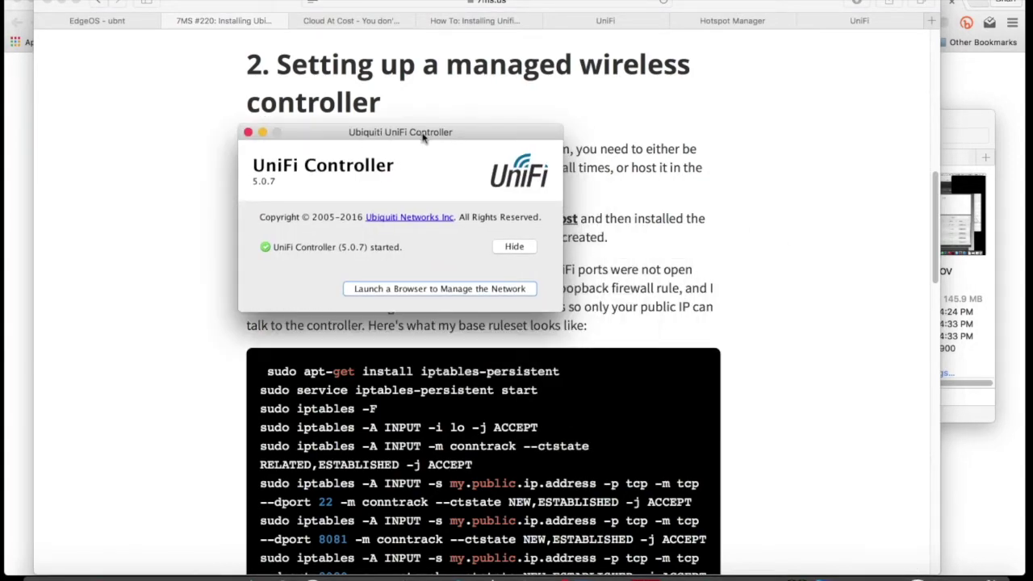
pyautogui.click(749, 130)
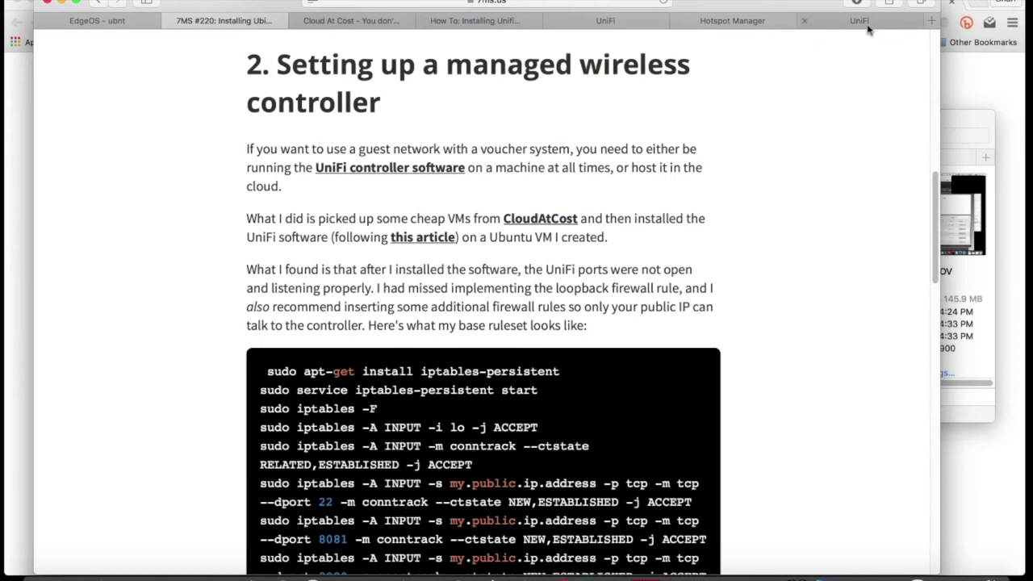
pyautogui.click(869, 28)
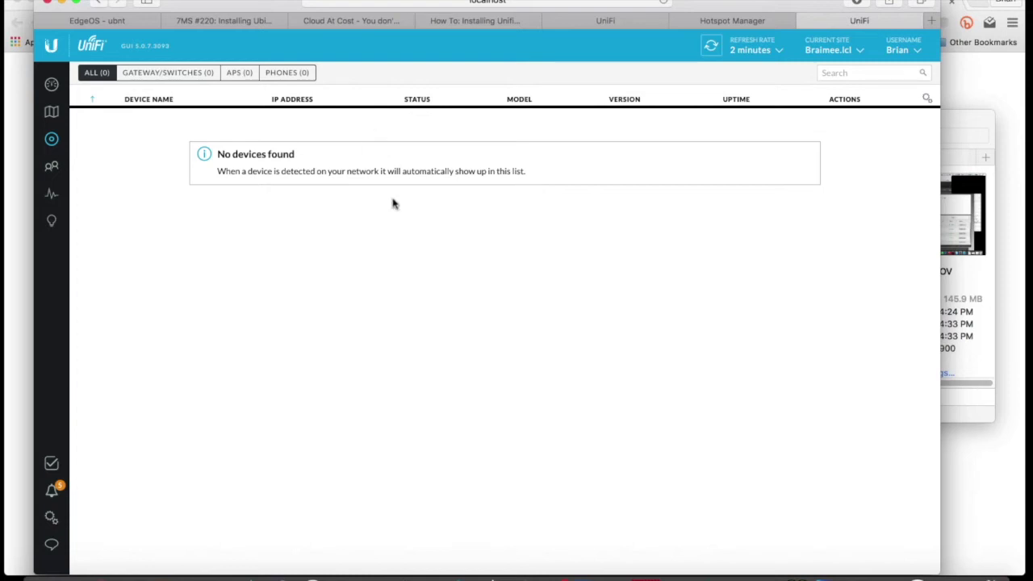
# Switch to the Cloud At Cost page advertising the $35 one-time cloud server.
pyautogui.click(350, 22)
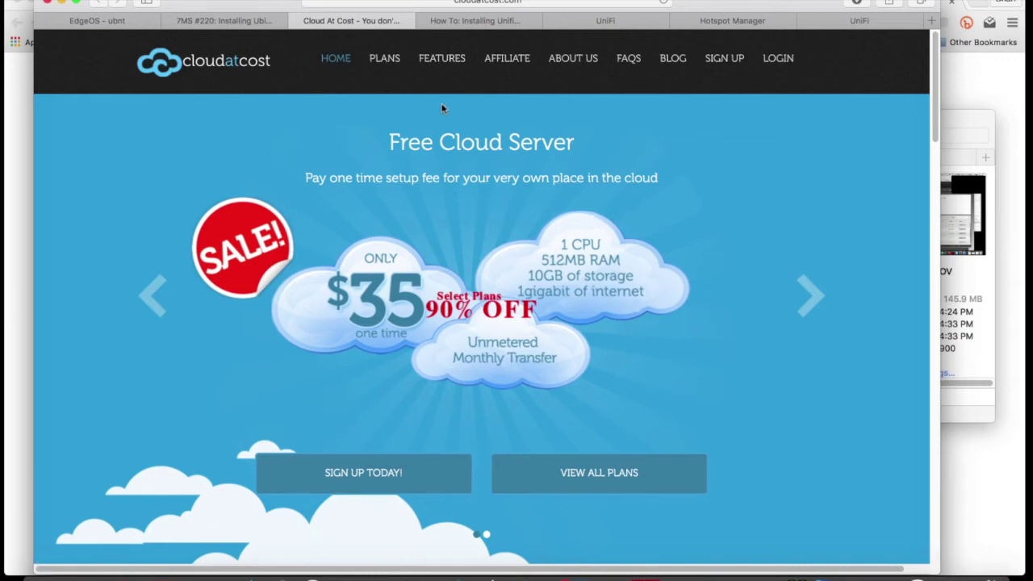
# Open the Unifispot installation article and select 'unifi4' in its install steps.
pyautogui.click(458, 30)
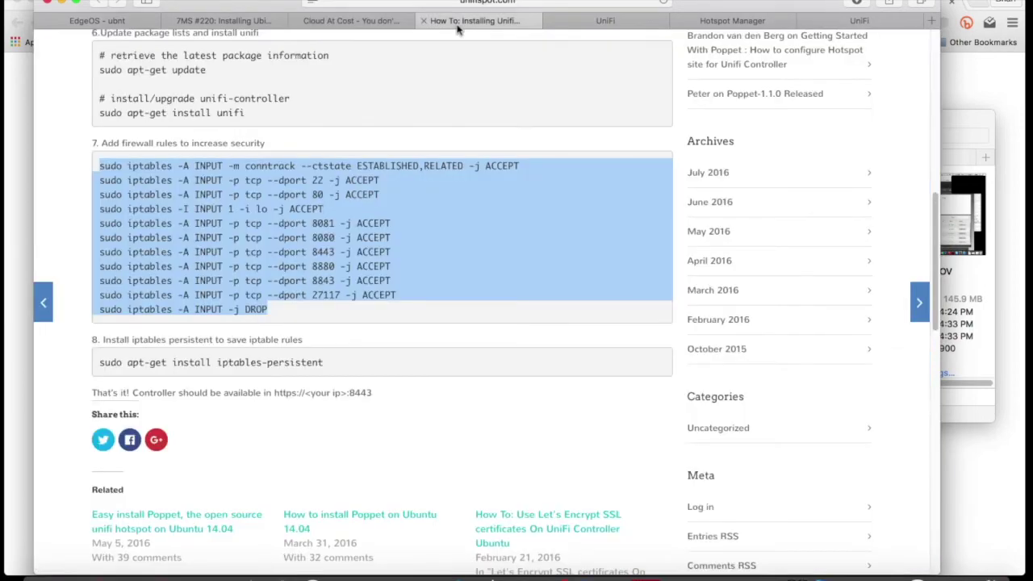
pyautogui.click(289, 165)
pyautogui.scroll(15, 295, 186)
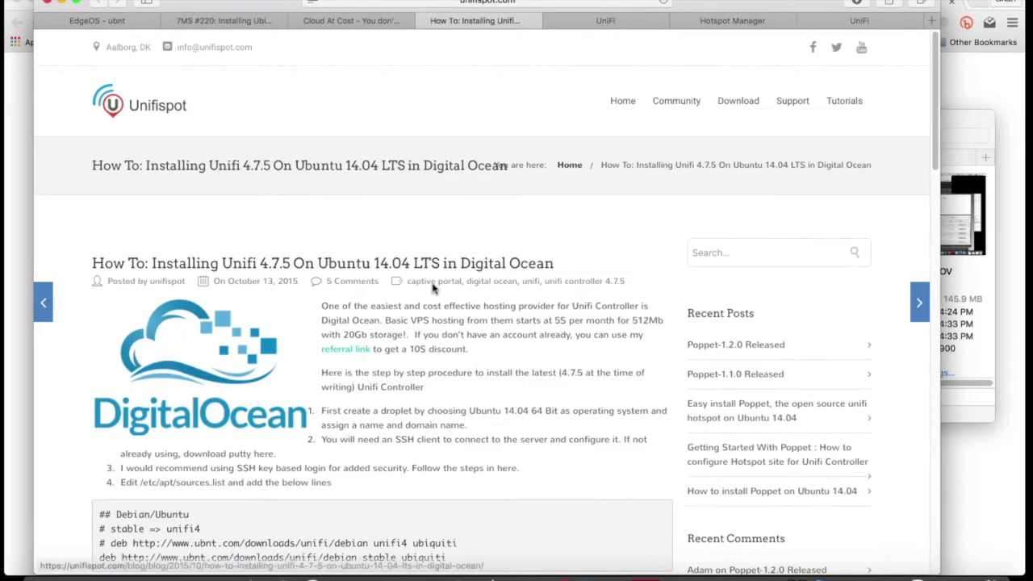
pyautogui.scroll(-2, 384, 295)
pyautogui.scroll(-6, 384, 295)
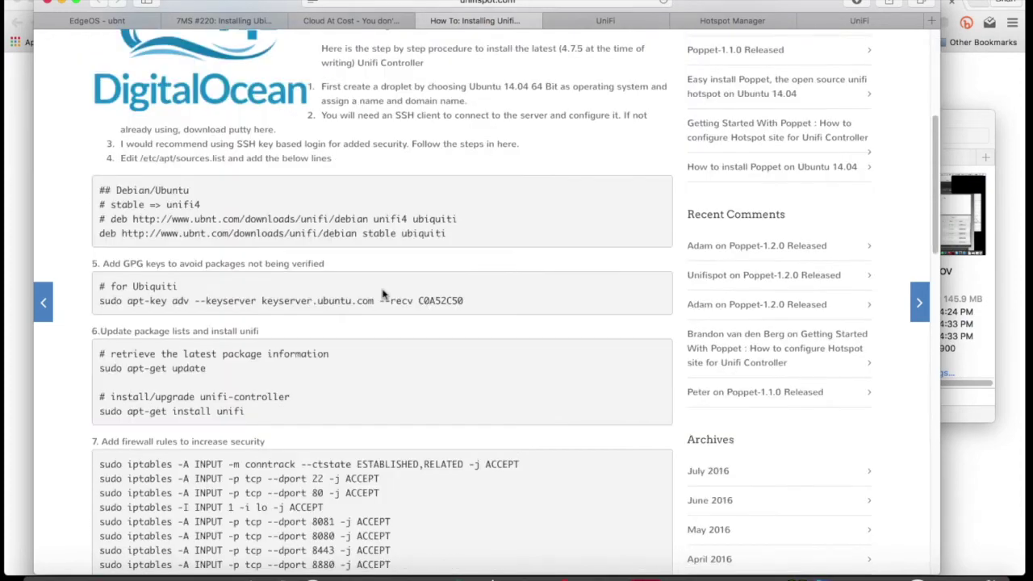
pyautogui.doubleClick(188, 207)
# Select the article's iptables firewall rule commands, then return to the 7MS article.
pyautogui.scroll(-2, 189, 206)
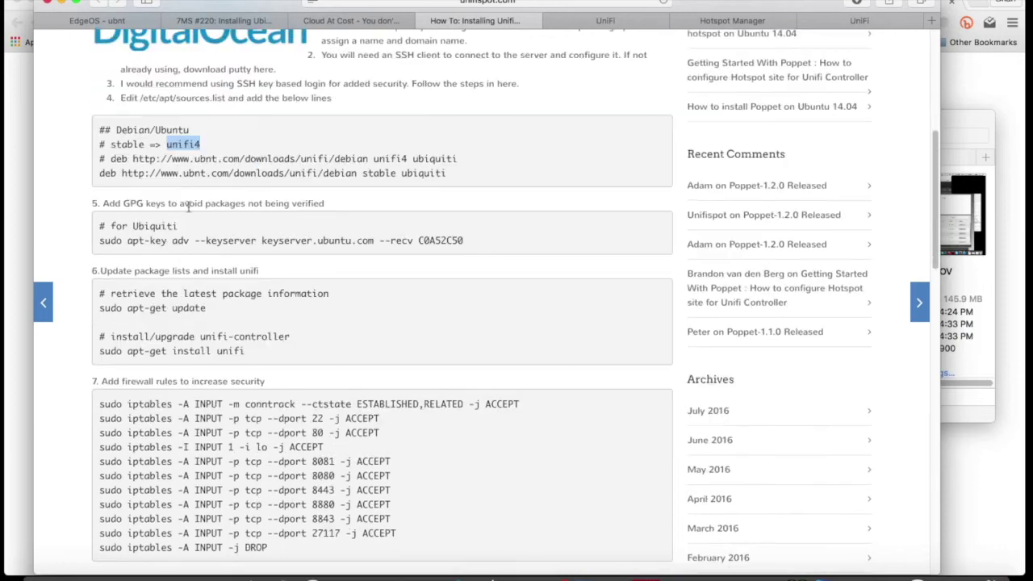
pyautogui.scroll(-2, 177, 218)
pyautogui.scroll(-2, 166, 230)
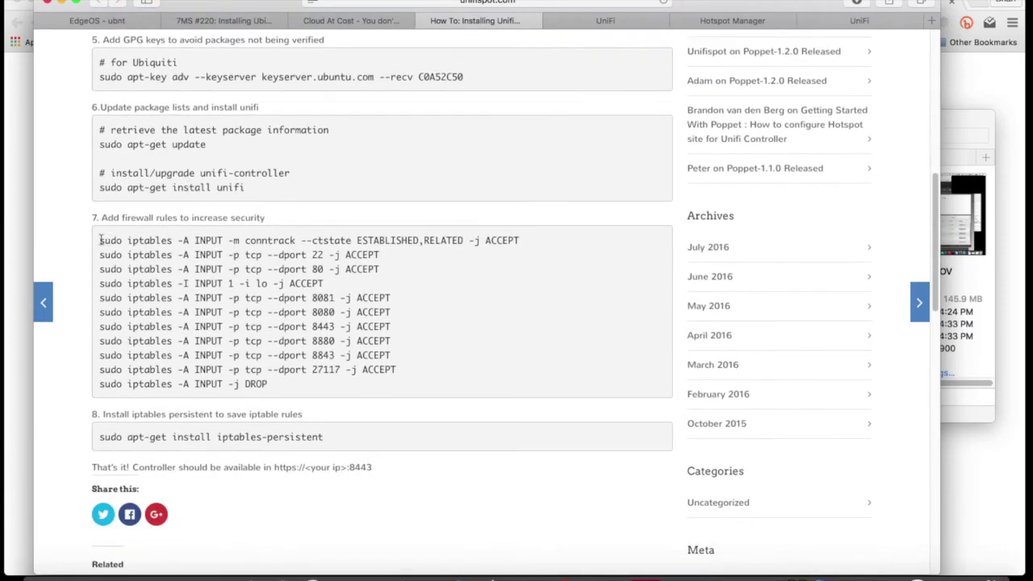
pyautogui.moveTo(101, 240); pyautogui.dragTo(270, 386)
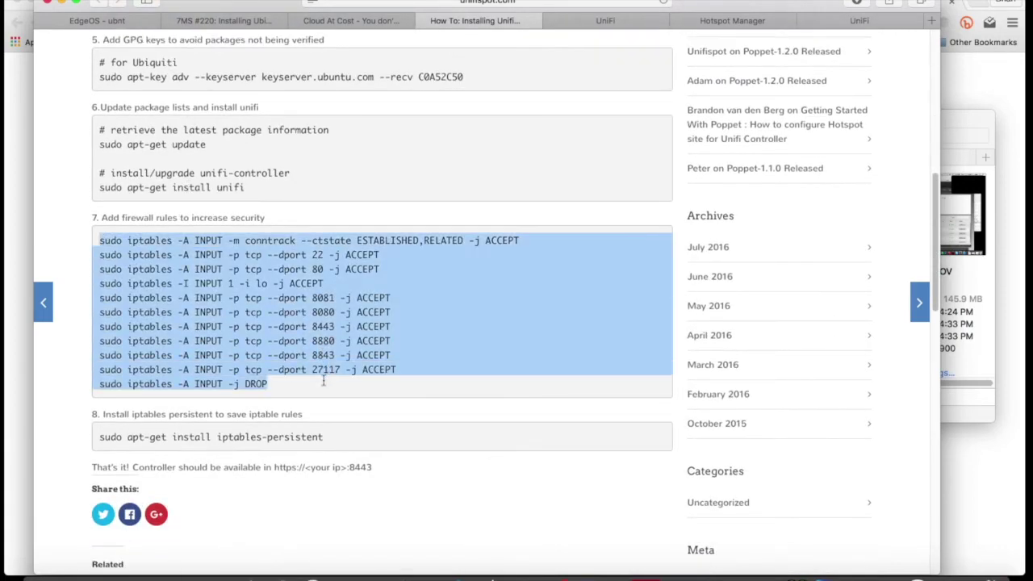
pyautogui.click(273, 386)
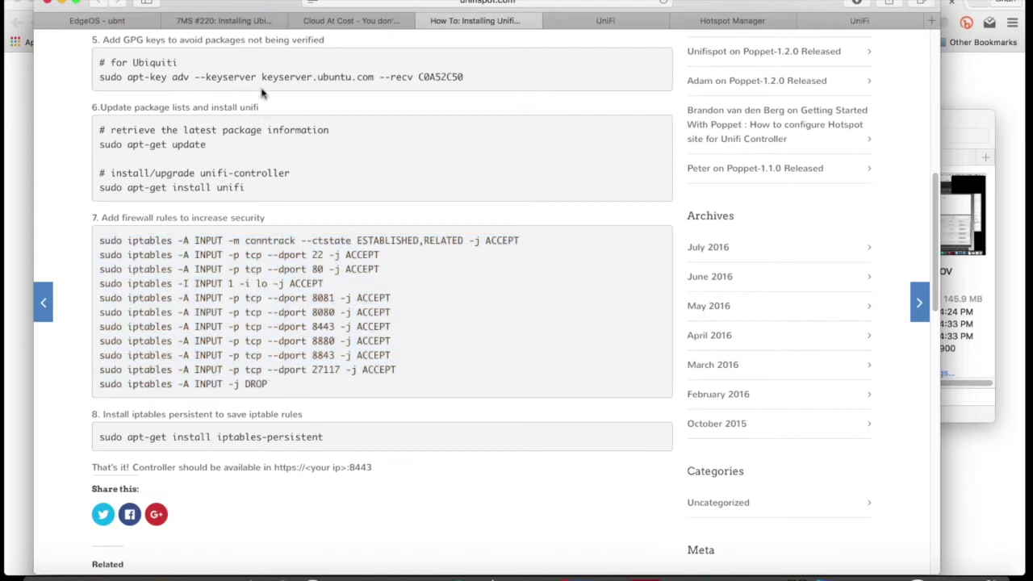
pyautogui.click(227, 28)
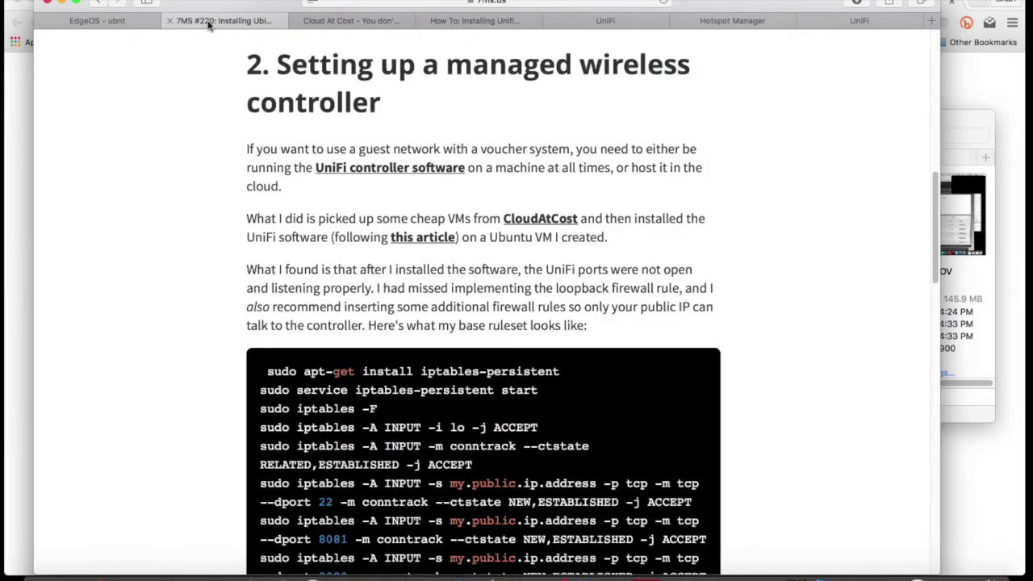
pyautogui.scroll(-3, 272, 364)
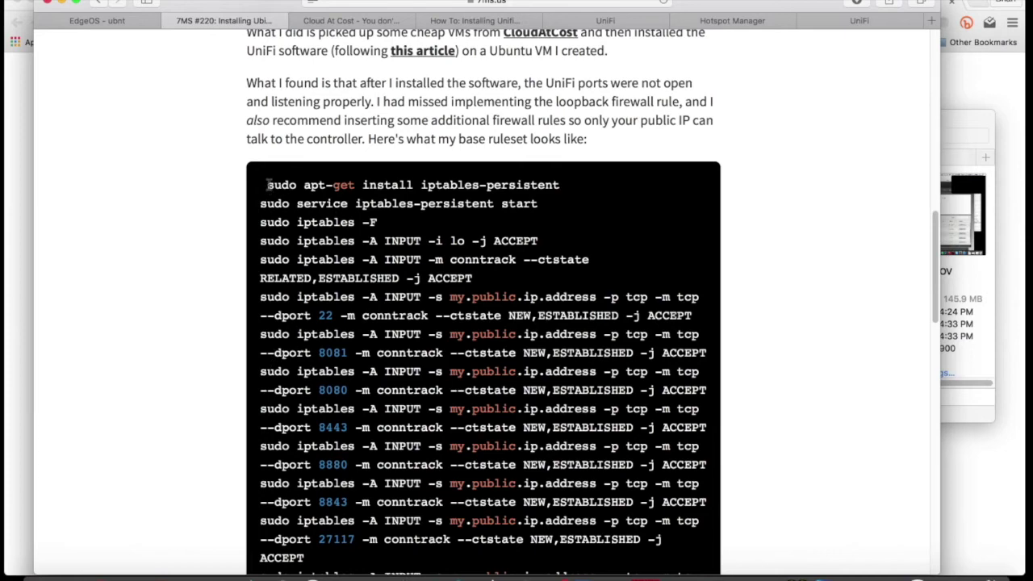
pyautogui.moveTo(268, 185)
pyautogui.mouseDown()
pyautogui.moveTo(350, 418)
pyautogui.moveTo(607, 507)
pyautogui.mouseUp()
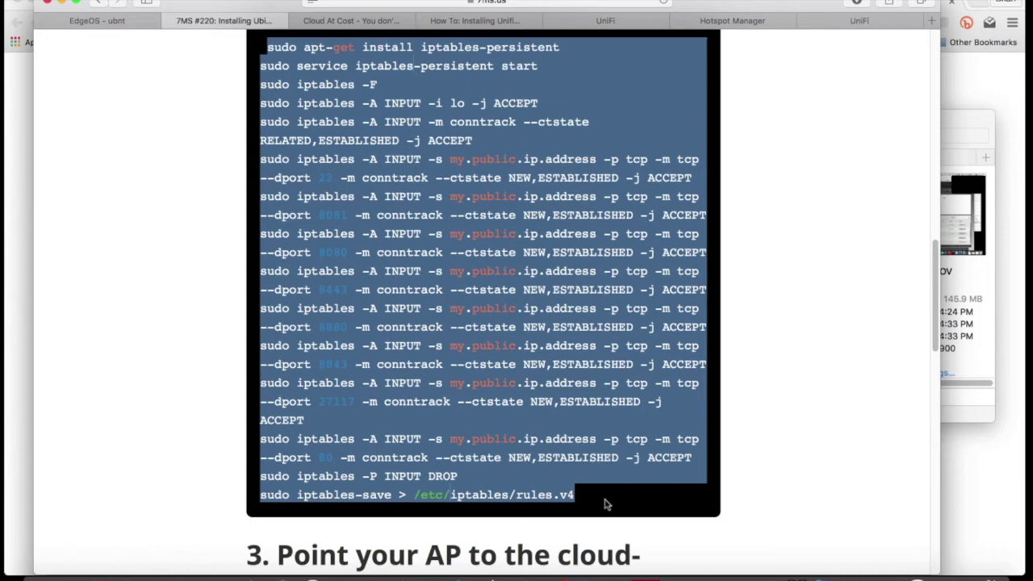
pyautogui.click(339, 288)
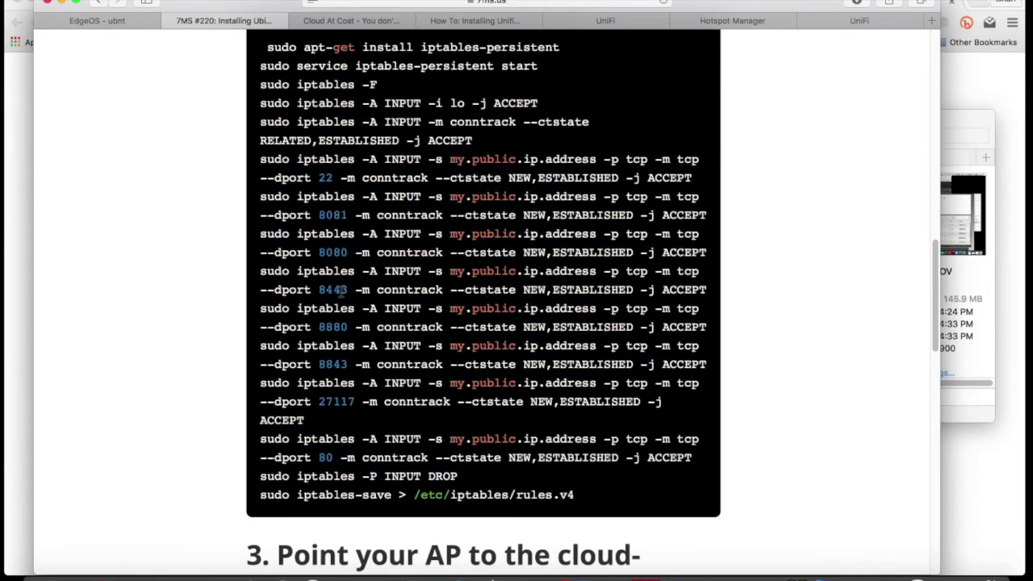
pyautogui.scroll(1, 339, 288)
pyautogui.scroll(2, 339, 288)
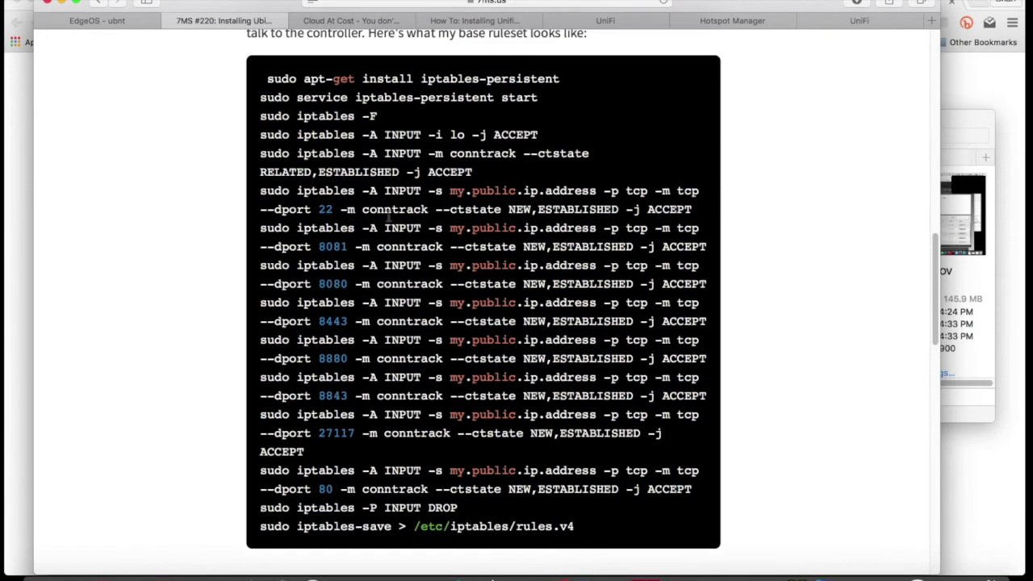
pyautogui.tripleClick(263, 191)
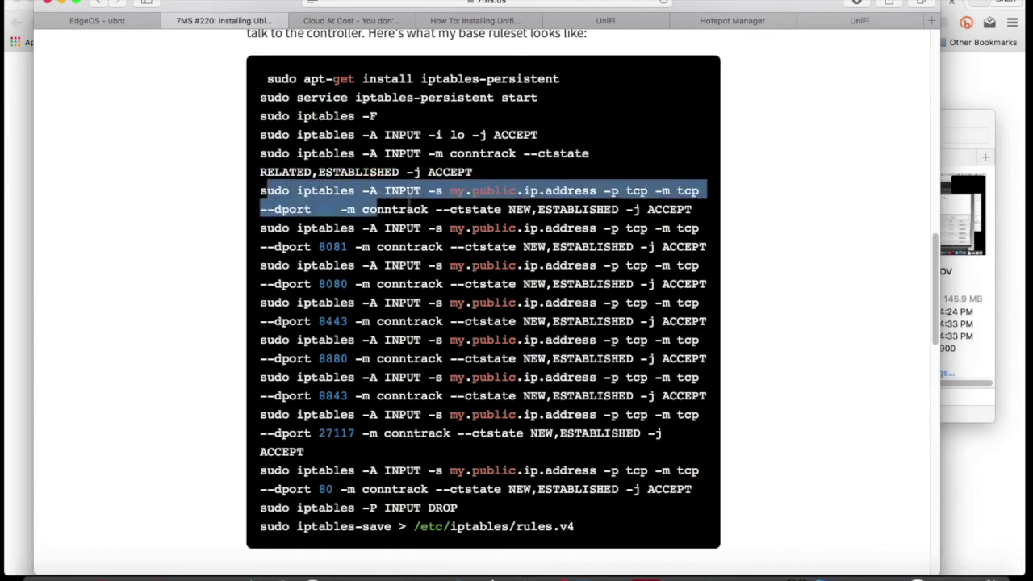
pyautogui.click(484, 202)
pyautogui.moveTo(450, 191); pyautogui.dragTo(599, 191)
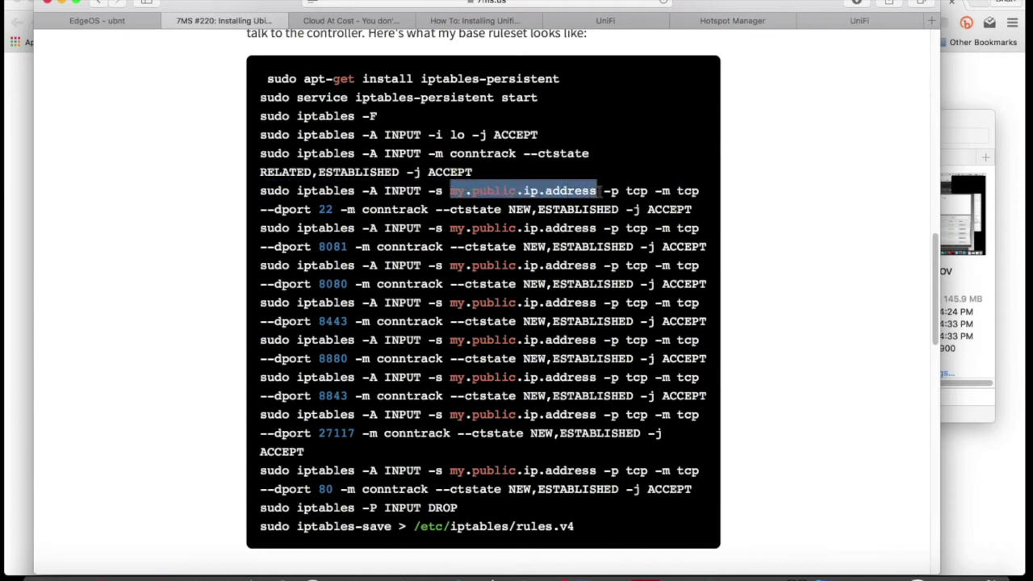
pyautogui.click(393, 333)
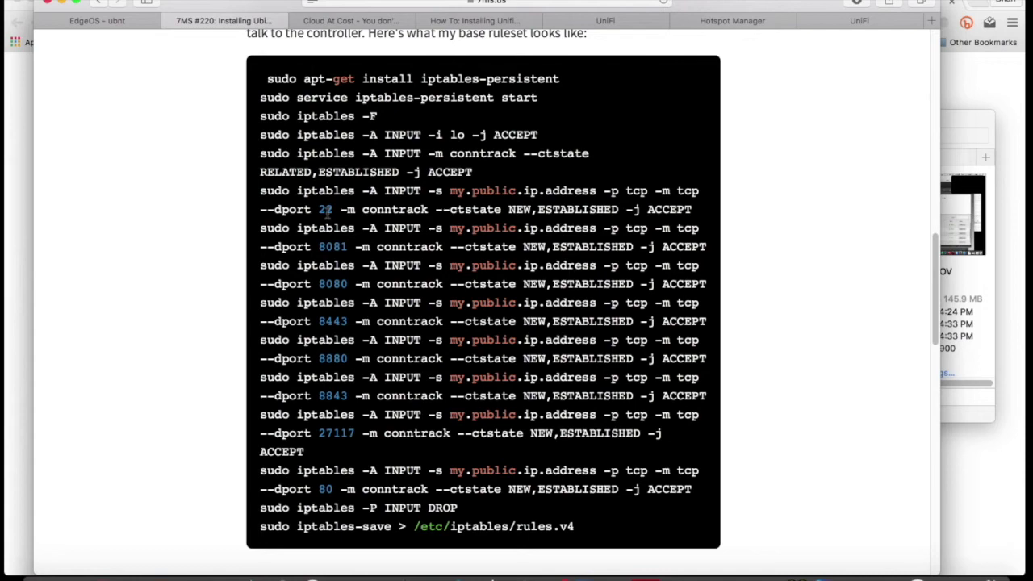
pyautogui.scroll(-1, 327, 208)
pyautogui.scroll(3, 327, 208)
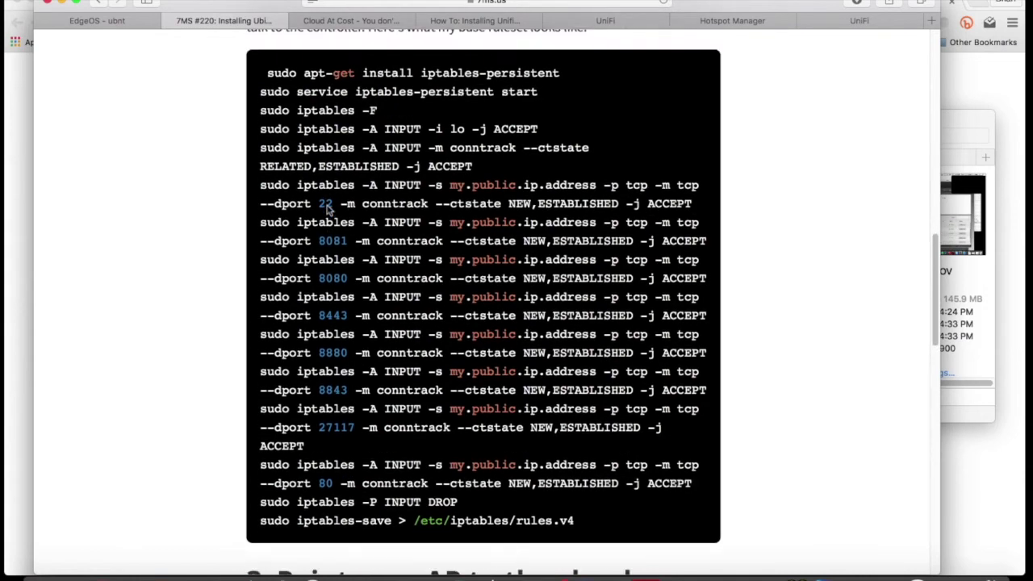
pyautogui.scroll(-1, 327, 208)
pyautogui.scroll(-2, 315, 197)
# Highlight the set-inform command, then view the UniFi device list showing AP-AC-LR at 192.168.2.222.
pyautogui.scroll(-2, 291, 178)
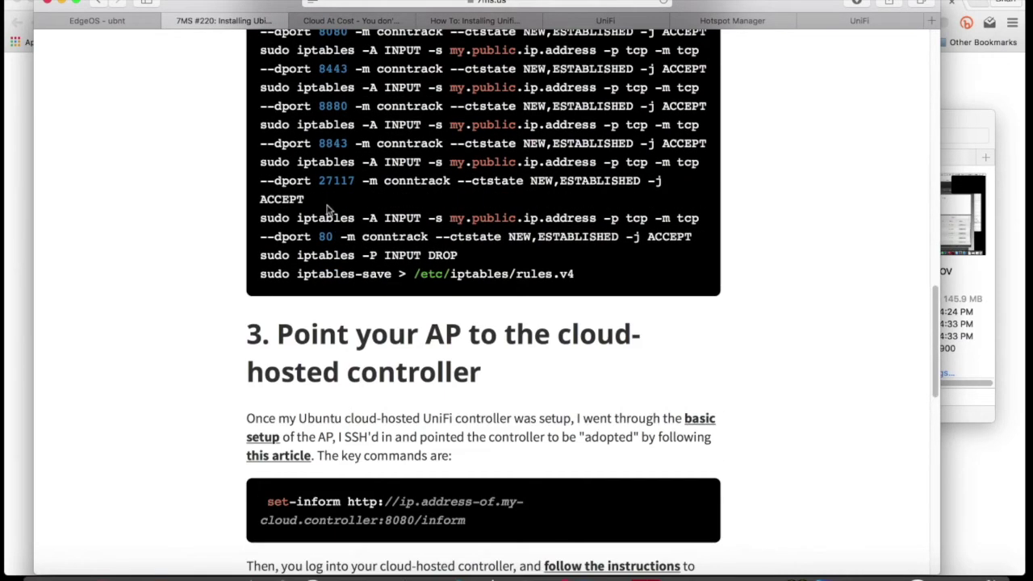
pyautogui.scroll(-2, 259, 154)
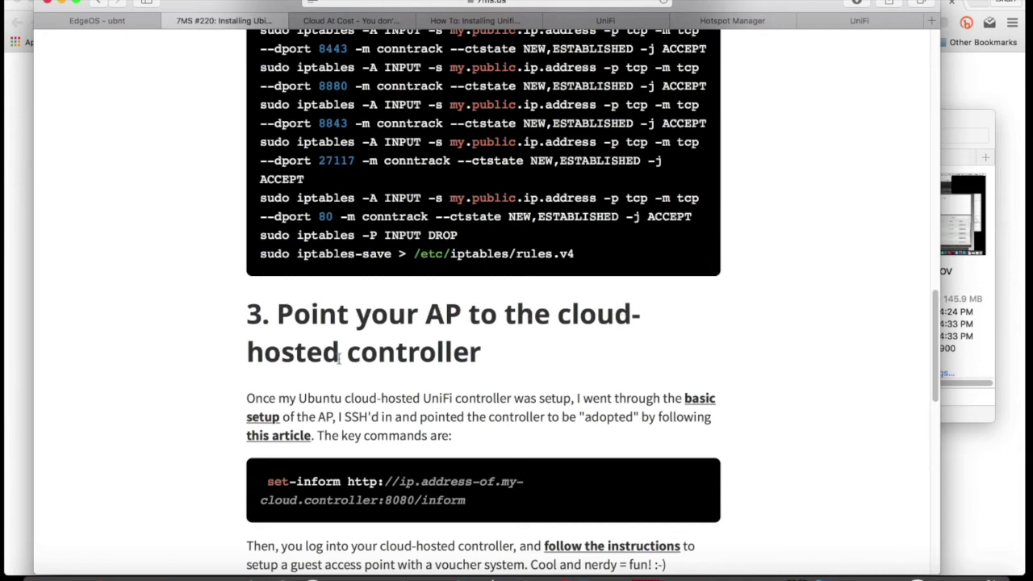
pyautogui.scroll(-1, 307, 392)
pyautogui.scroll(-3, 307, 393)
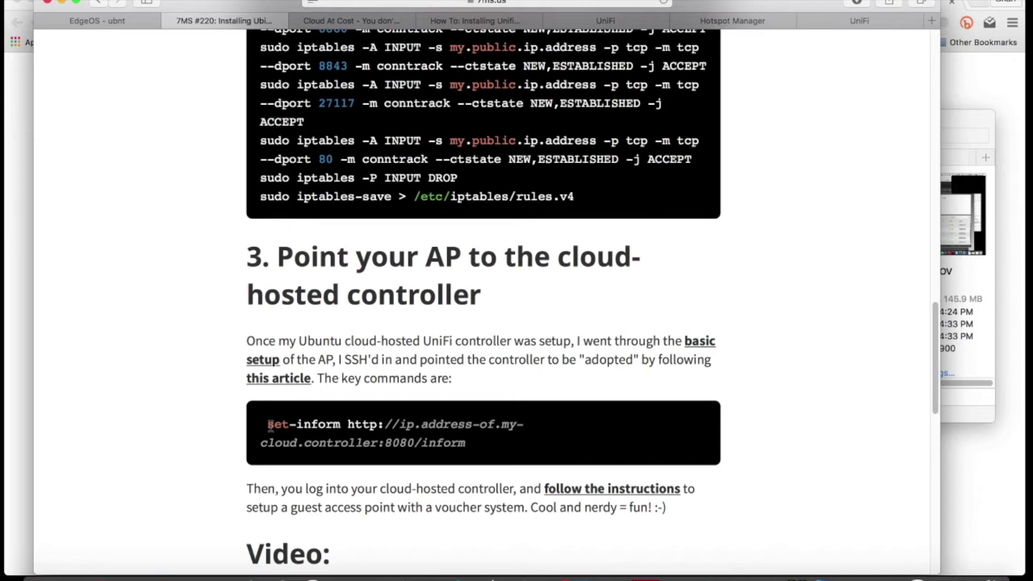
pyautogui.moveTo(269, 424)
pyautogui.mouseDown()
pyautogui.moveTo(504, 426)
pyautogui.moveTo(396, 453)
pyautogui.moveTo(407, 443)
pyautogui.moveTo(467, 443)
pyautogui.mouseUp()
pyautogui.click(345, 424)
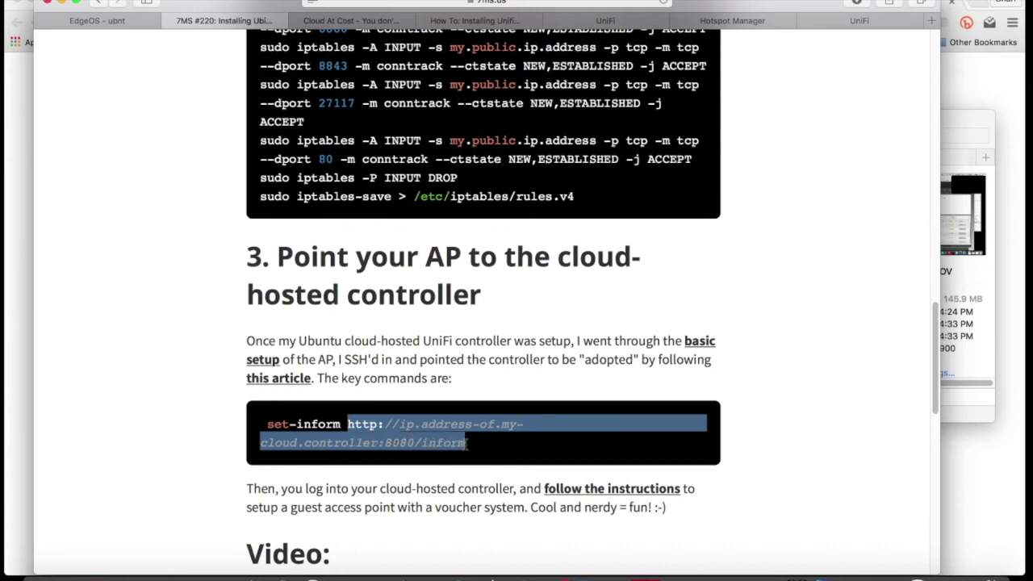
pyautogui.click(587, 24)
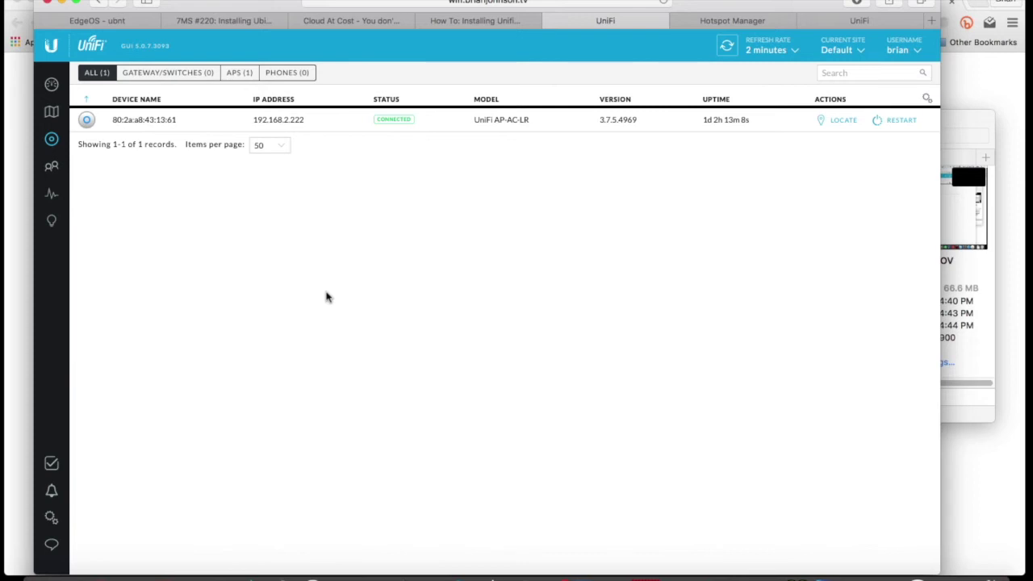
# Review Guest Control hotspot settings with voucher authorization, then view the ten 8h vouchers.
pyautogui.click(53, 517)
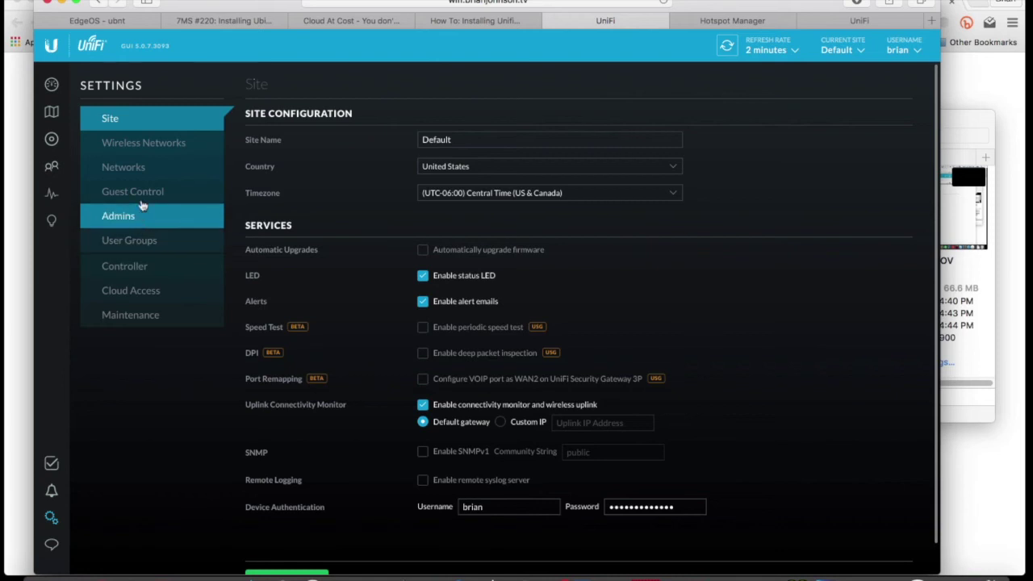
pyautogui.click(142, 201)
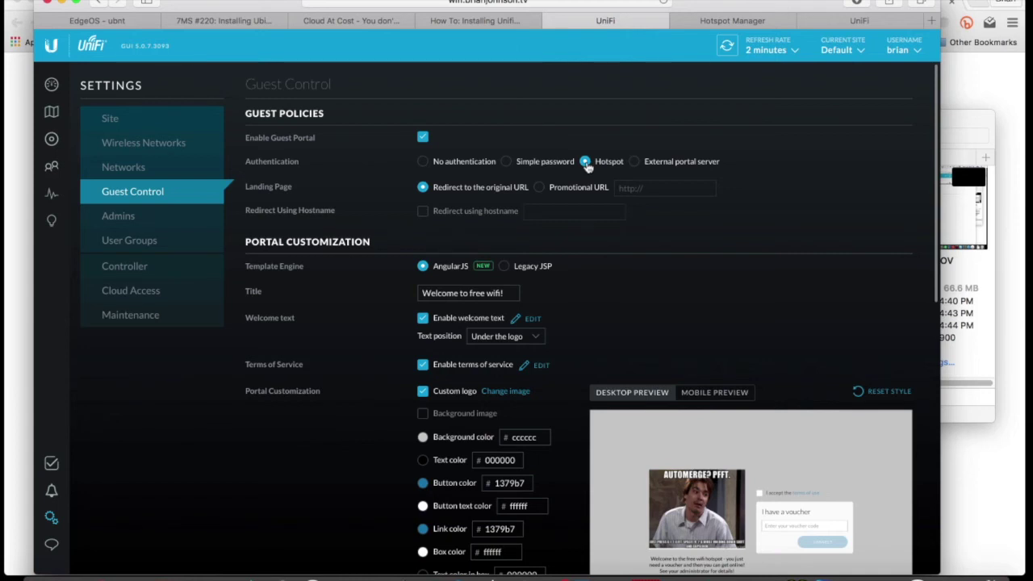
pyautogui.scroll(-3, 630, 315)
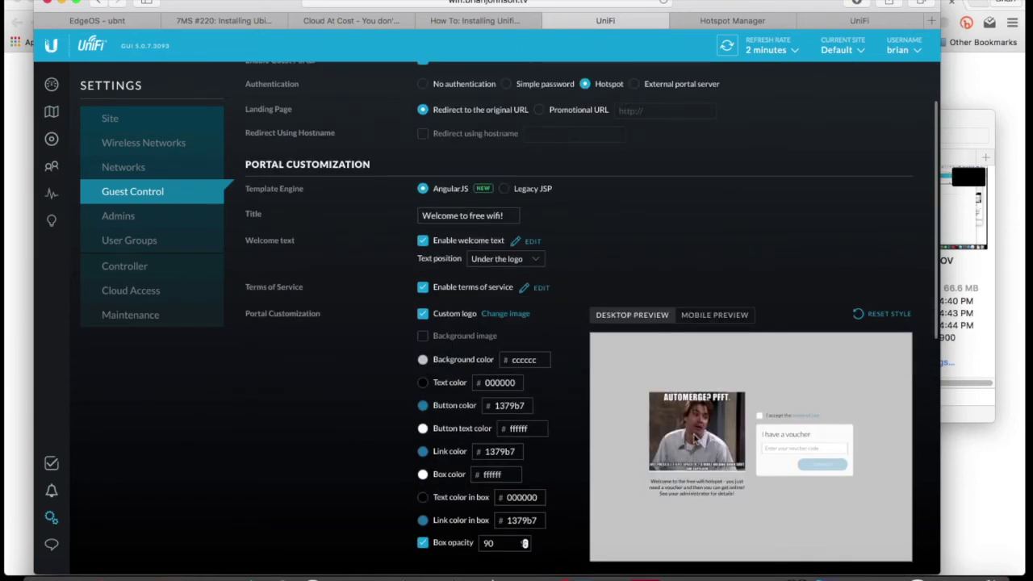
pyautogui.scroll(-3, 702, 435)
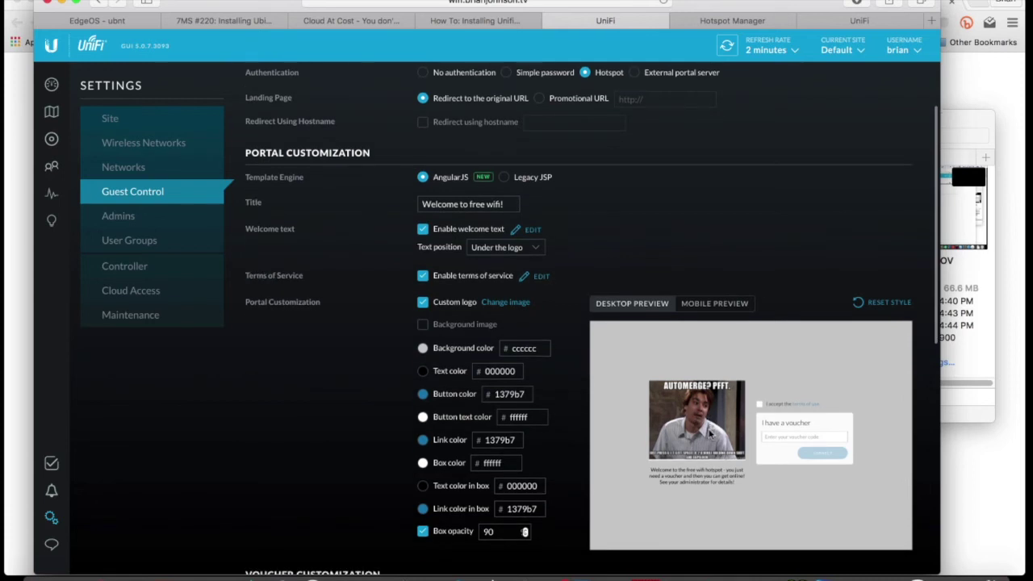
pyautogui.scroll(-3, 709, 434)
pyautogui.scroll(-2, 709, 435)
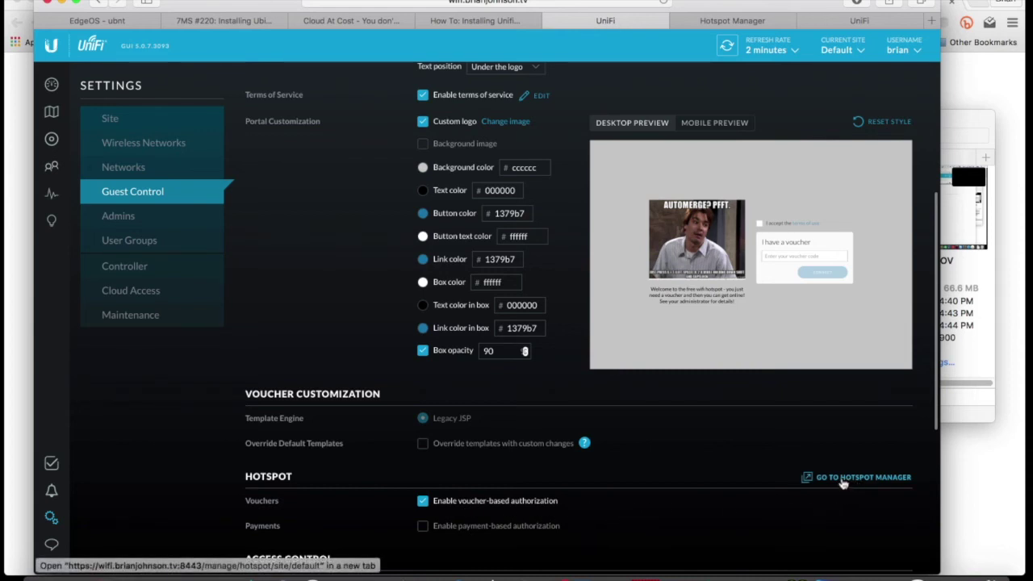
pyautogui.click(708, 22)
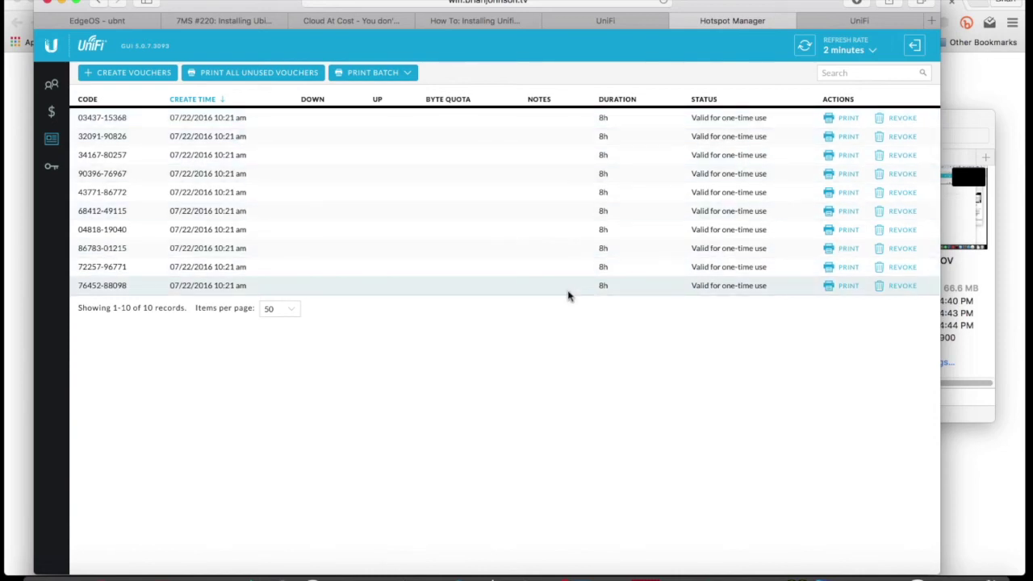
pyautogui.click(117, 78)
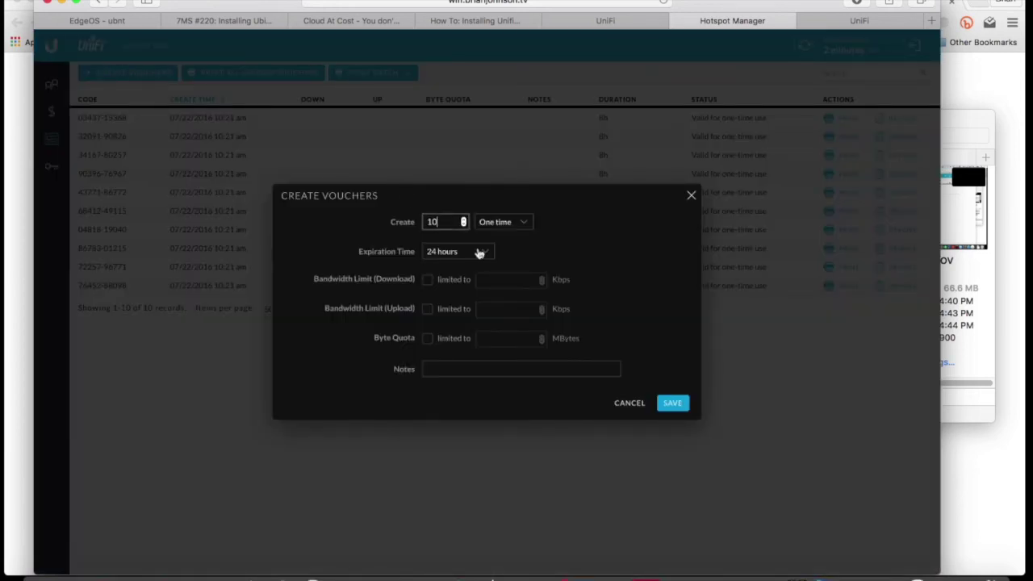
pyautogui.moveTo(436, 223); pyautogui.dragTo(413, 223)
pyautogui.write('5')
pyautogui.click(490, 255)
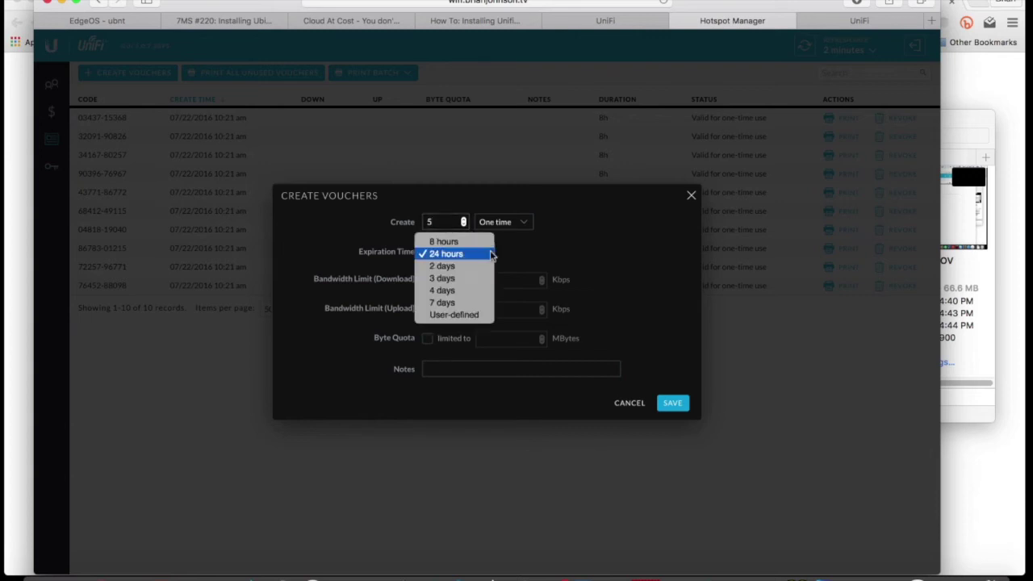
pyautogui.click(470, 315)
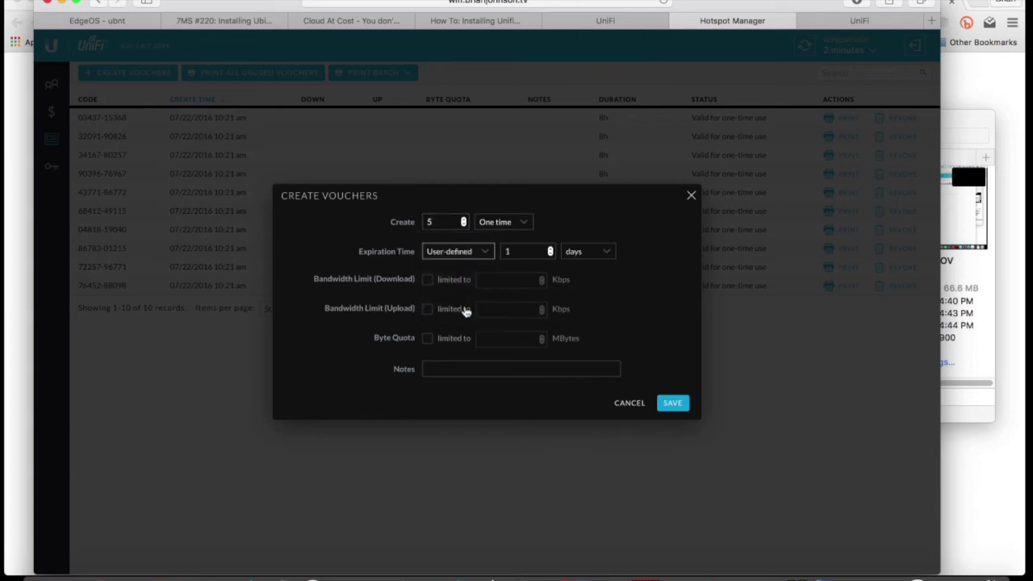
pyautogui.click(510, 253)
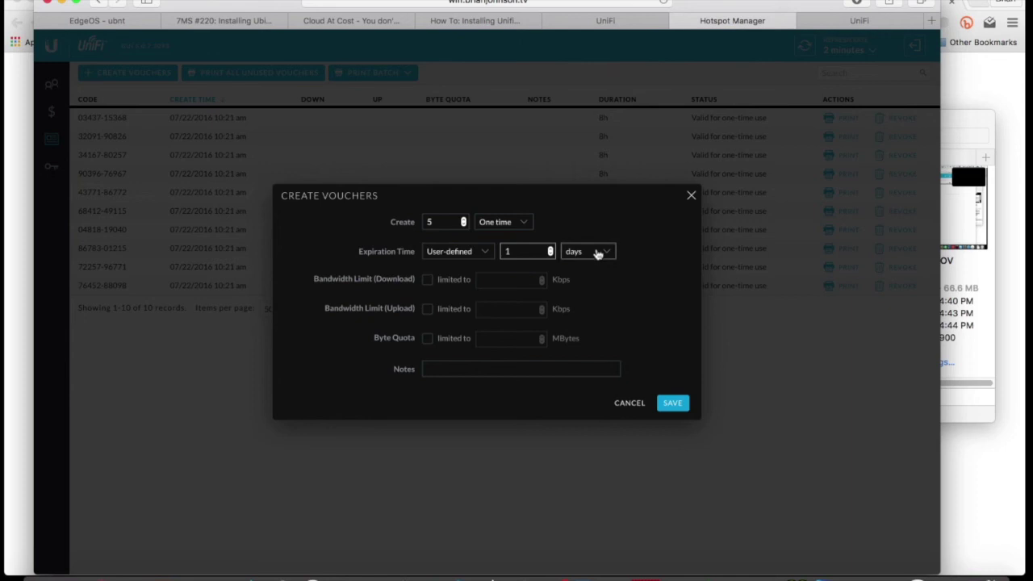
pyautogui.press('BackSpace')
pyautogui.write('30')
pyautogui.click(605, 252)
pyautogui.click(577, 229)
pyautogui.click(427, 280)
pyautogui.click(502, 281)
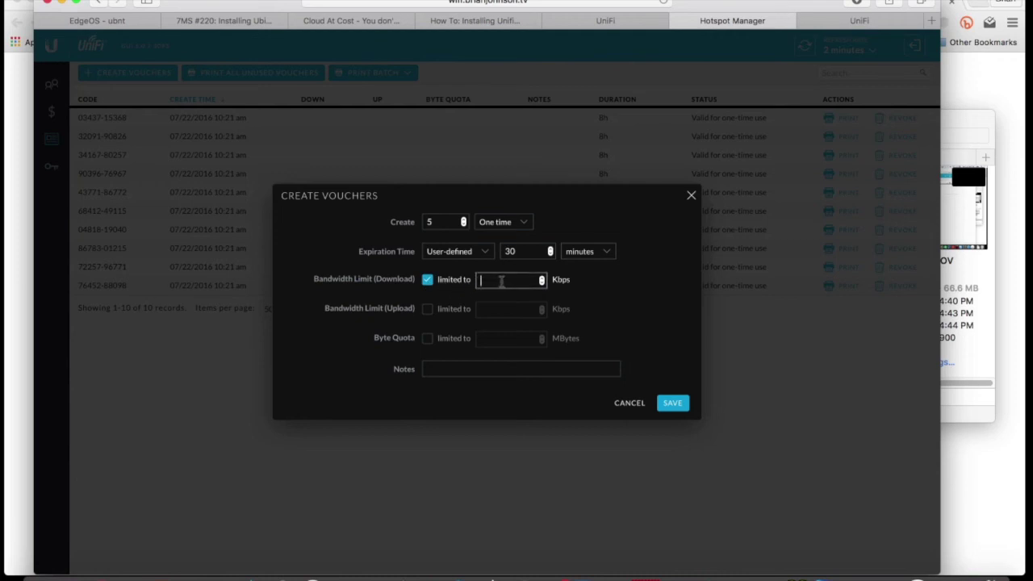
pyautogui.write('25')
pyautogui.write('6')
pyautogui.click(427, 310)
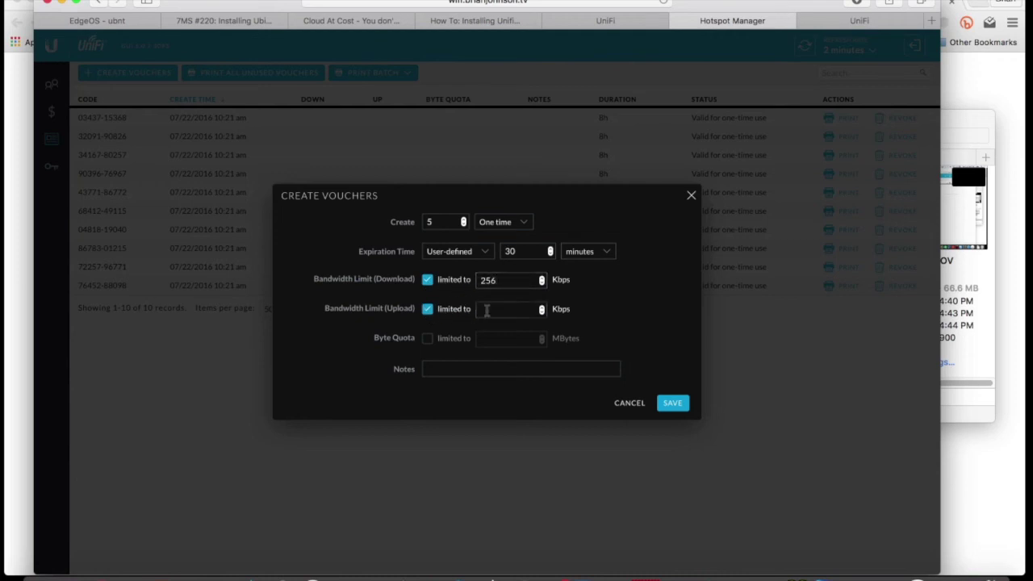
pyautogui.click(487, 310)
pyautogui.write('128')
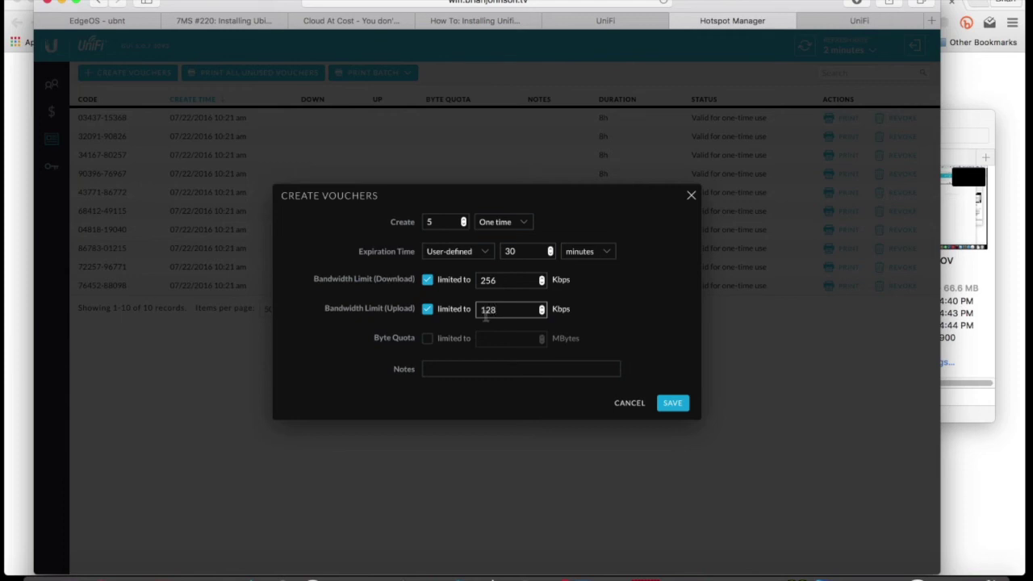
pyautogui.click(428, 347)
pyautogui.click(429, 340)
pyautogui.click(487, 338)
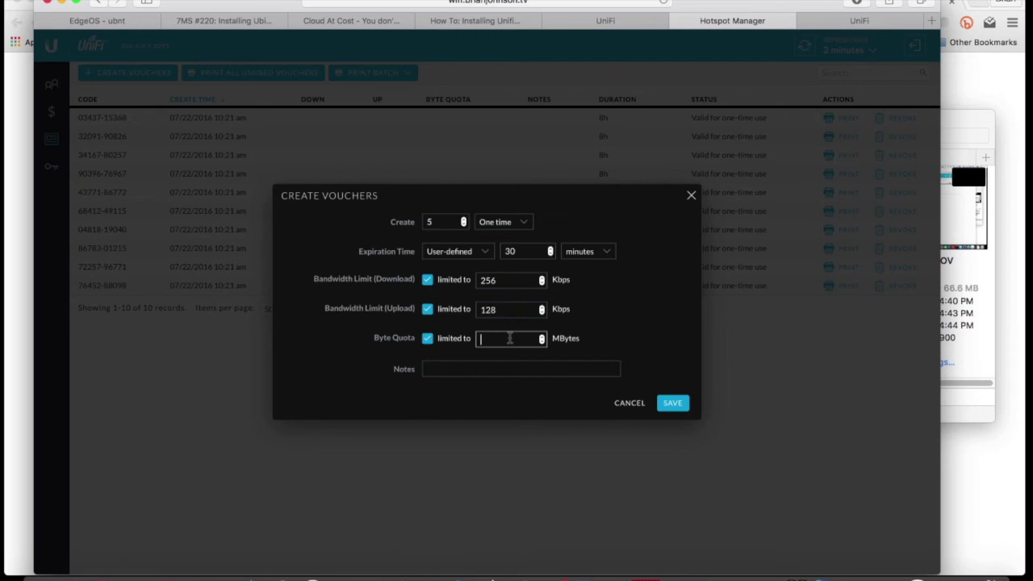
pyautogui.write('30')
pyautogui.click(690, 197)
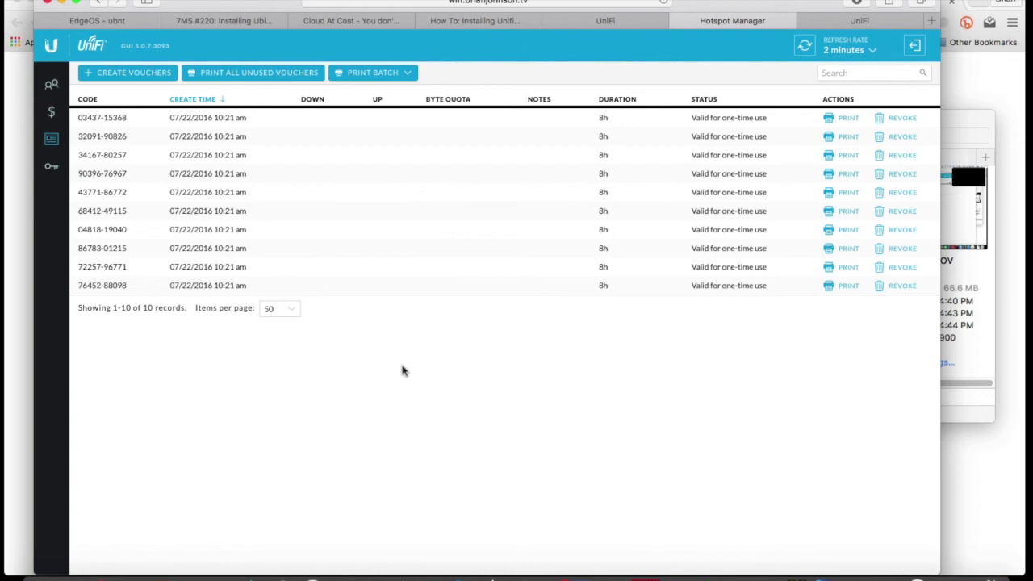
pyautogui.click(211, 21)
# Open the 7ms.us Resources page with its Best Practices list, then start entering a bit.ly short link.
pyautogui.scroll(5, 396, 251)
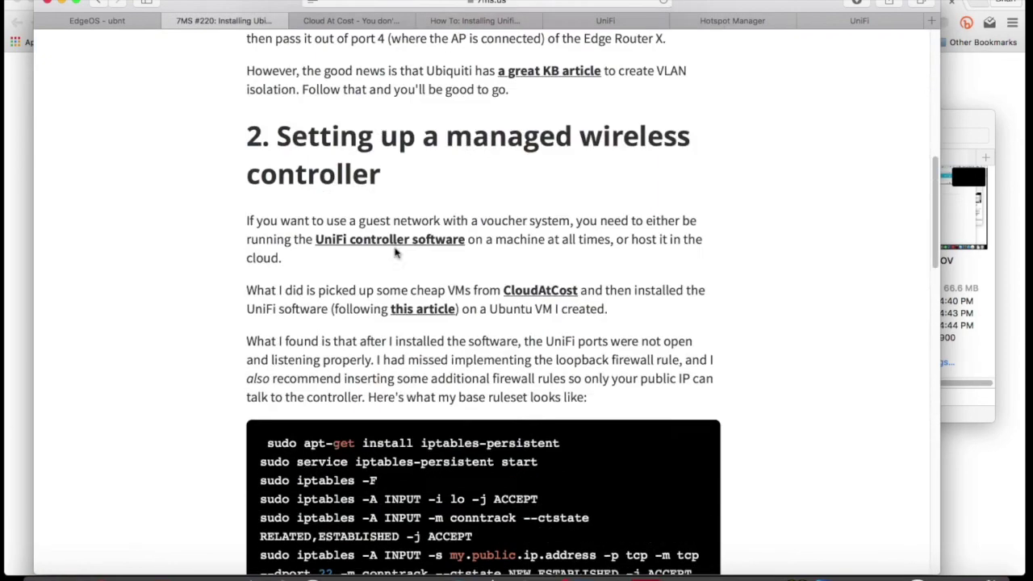
pyautogui.scroll(10, 395, 252)
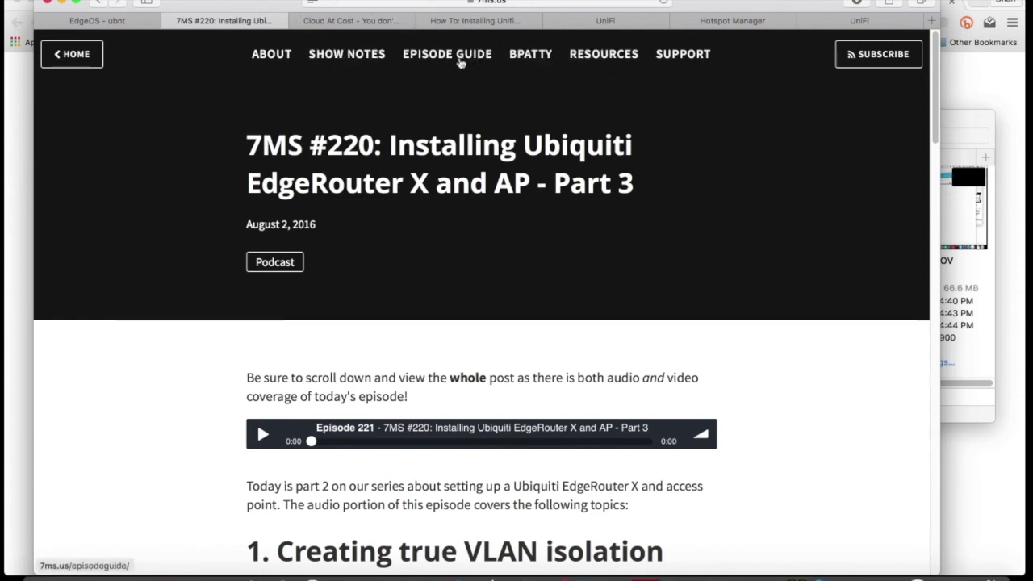
pyautogui.click(606, 63)
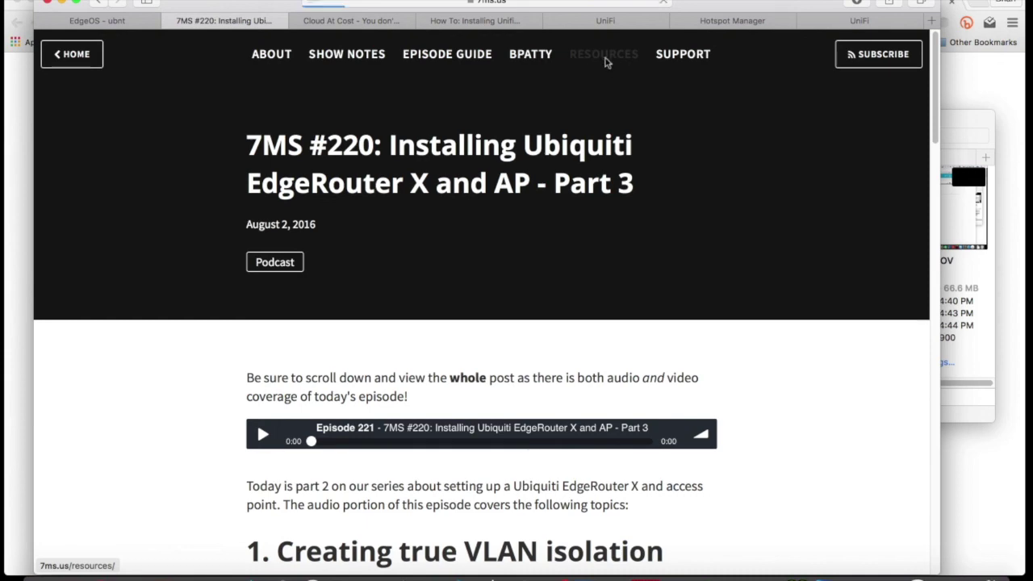
pyautogui.scroll(-3, 465, 387)
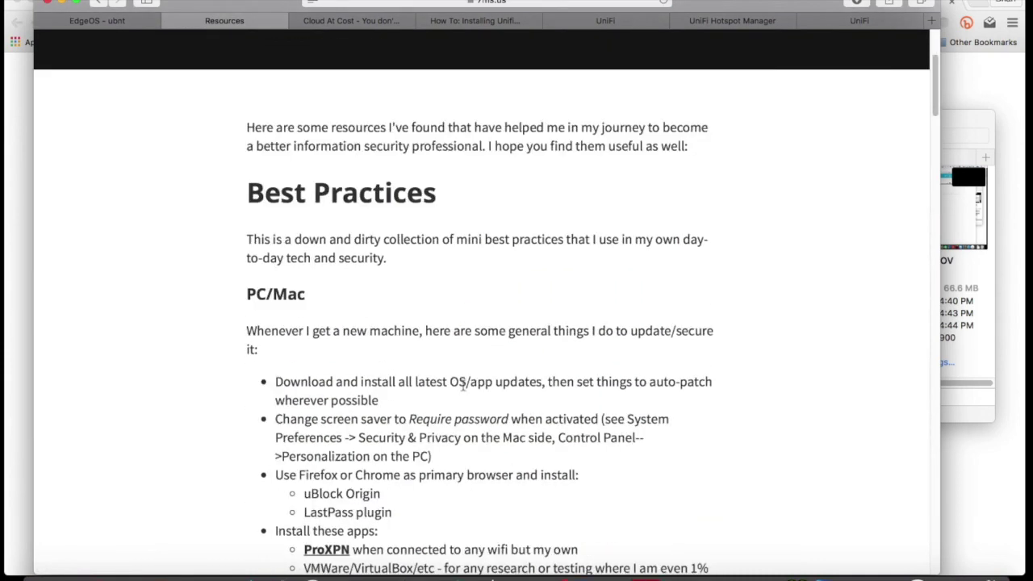
pyautogui.scroll(-2, 463, 387)
pyautogui.scroll(5, 461, 392)
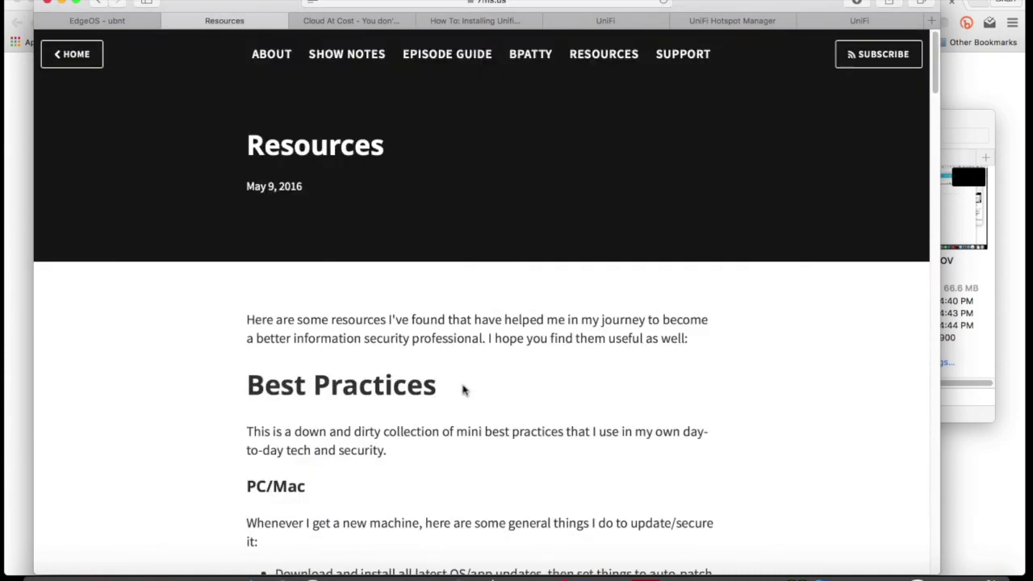
pyautogui.click(488, 3)
pyautogui.write('bit.ly/')
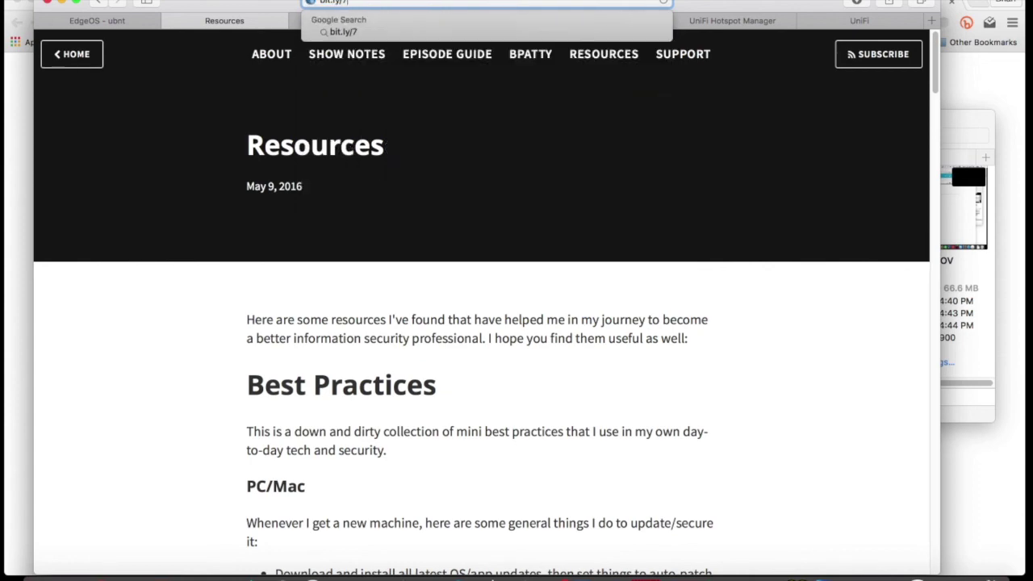
# Load the bit.ly link to show the 7 Minute Security episode list, starting at 7MS #220.
pyautogui.press('Return')
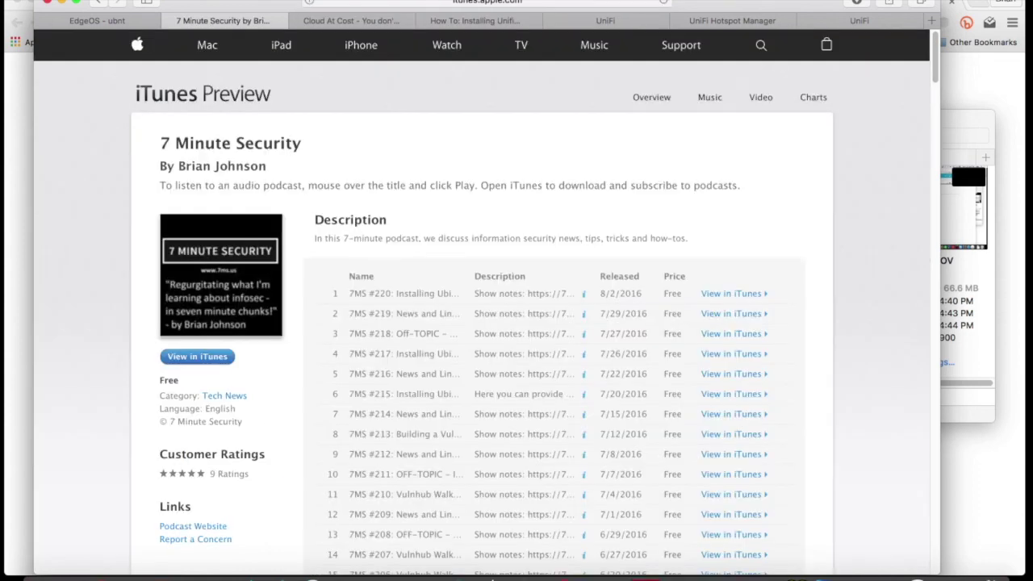